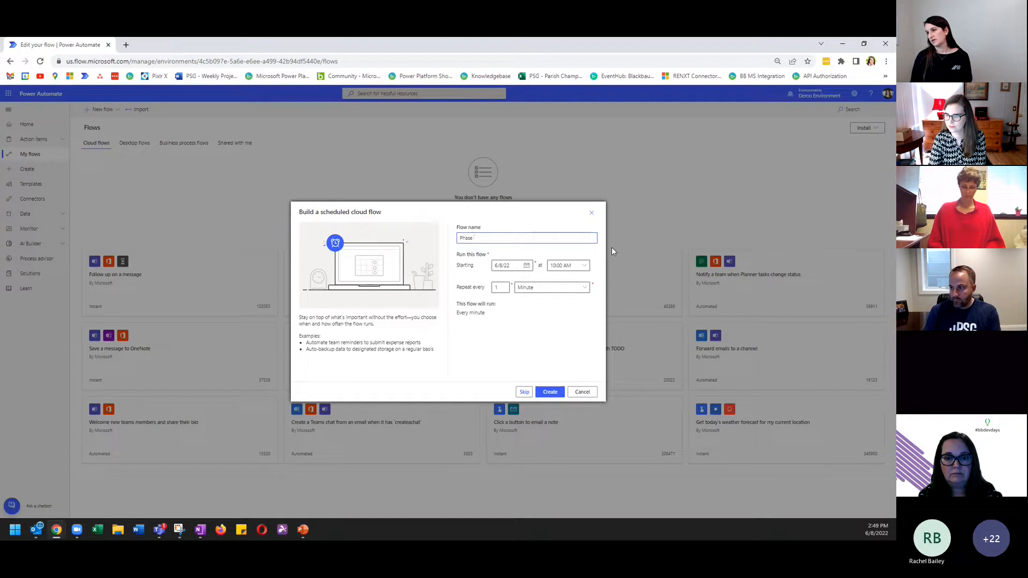
- Name the scheduled cloud flow "Phase I Demo", create it, and expand its Recurrence trigger
{"action": "type", "text": "Demo"}
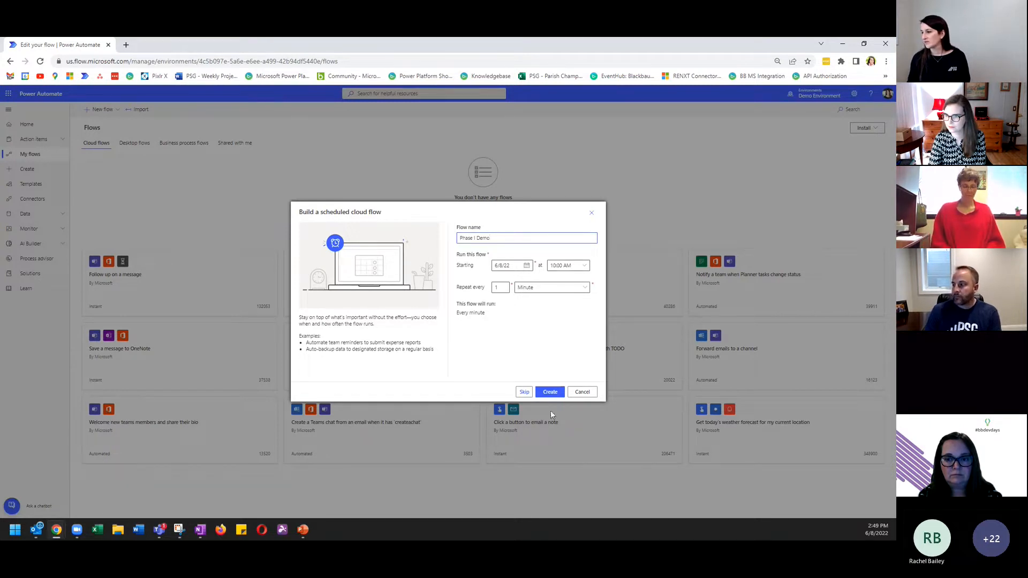
{"action": "left_click", "coordinate": [550, 391]}
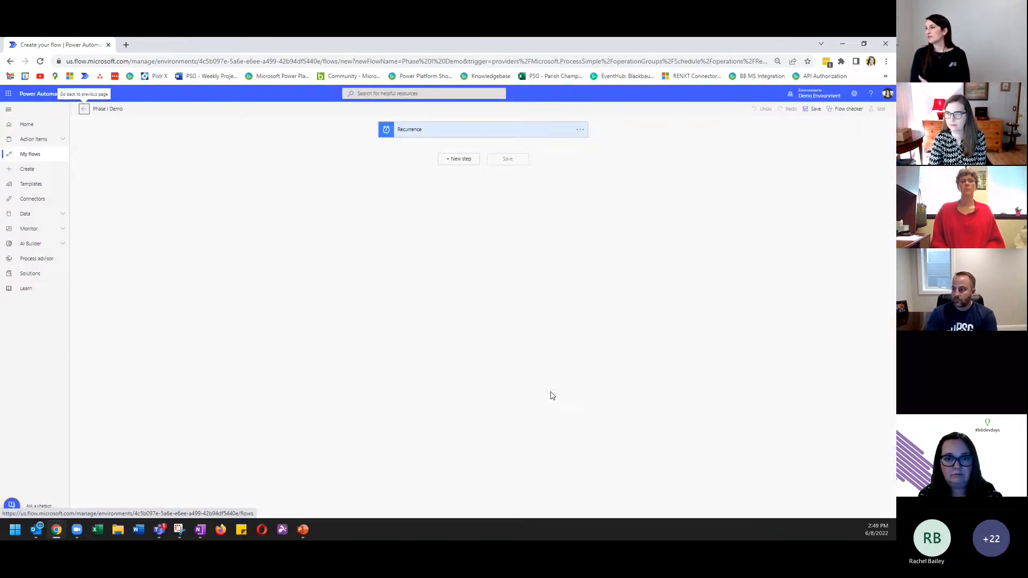
{"action": "left_click", "coordinate": [447, 139]}
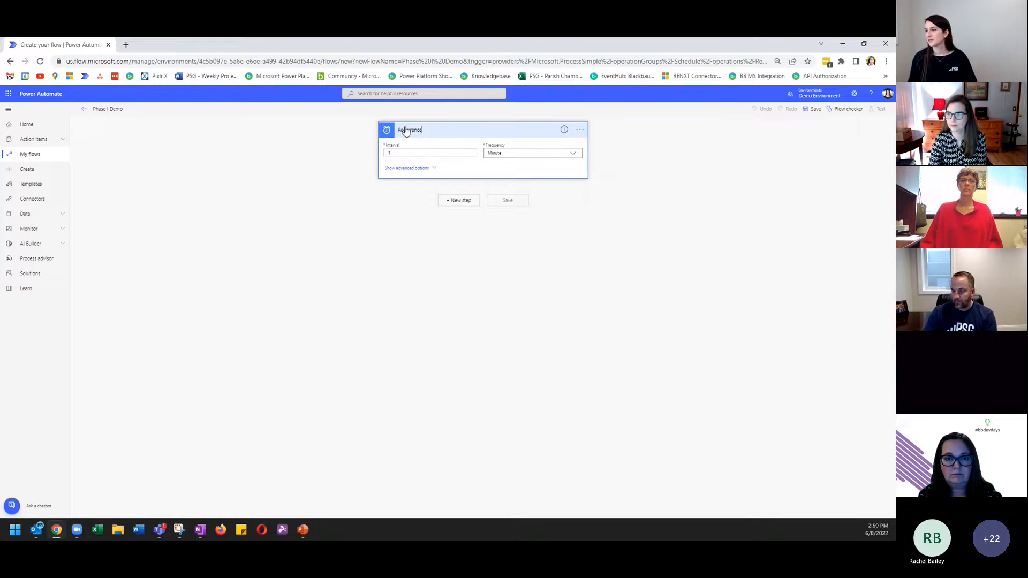
- Set the Recurrence frequency to Day and its time zone to (UTC-06:00) Central Time (US & Canada)
{"action": "double_click", "coordinate": [414, 155]}
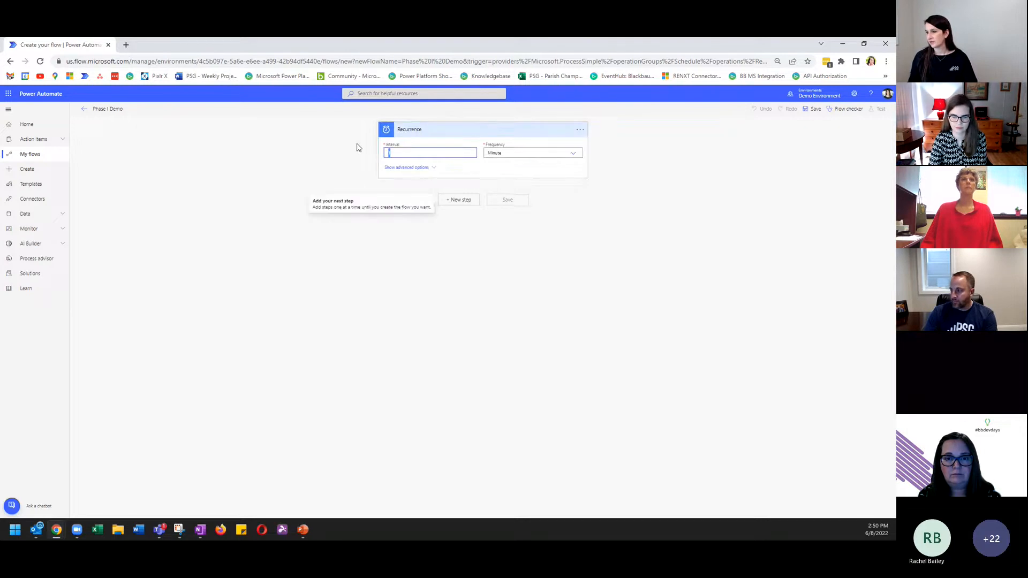
{"action": "left_click", "coordinate": [505, 152]}
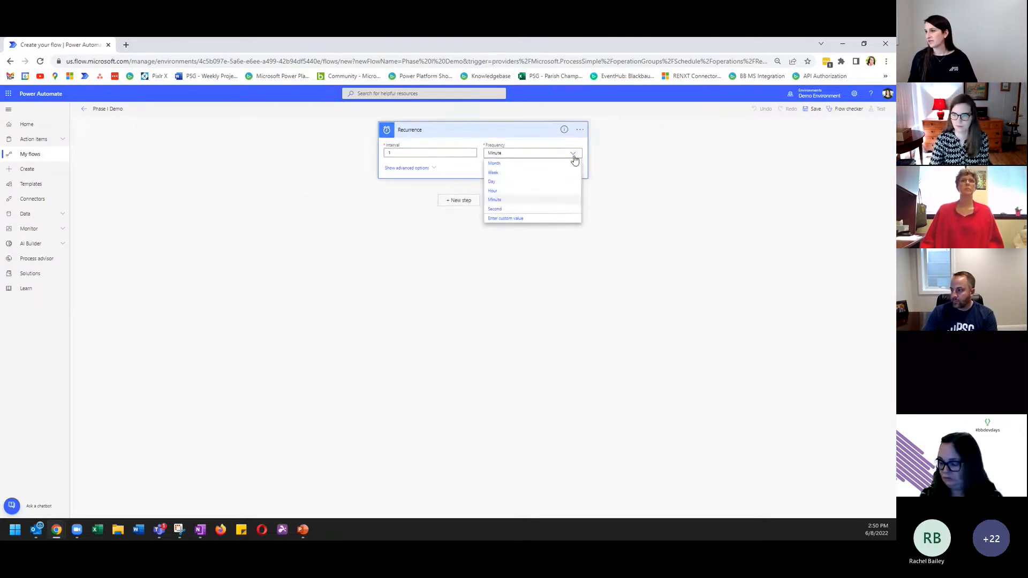
{"action": "left_click", "coordinate": [499, 185]}
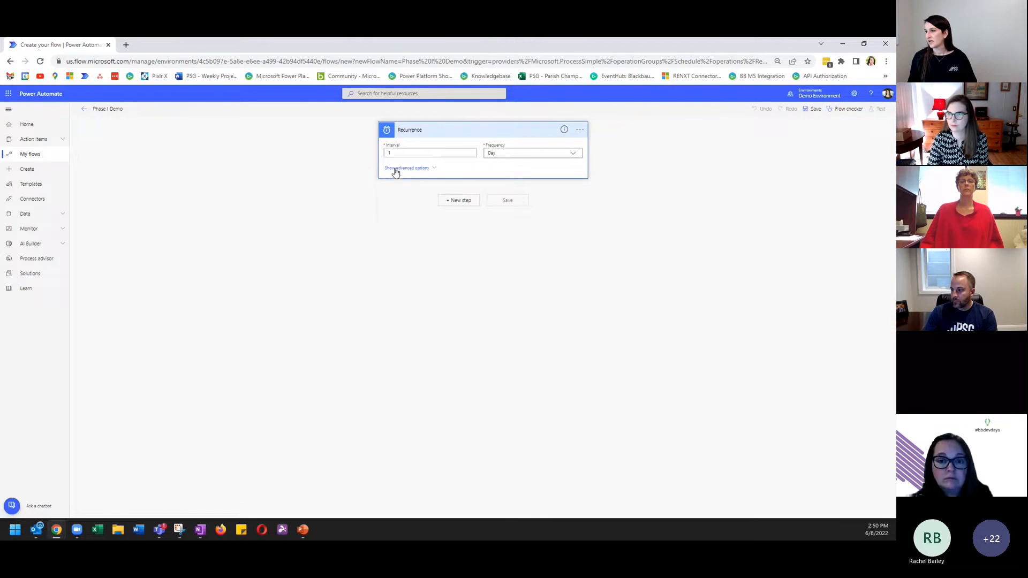
{"action": "left_click", "coordinate": [394, 172]}
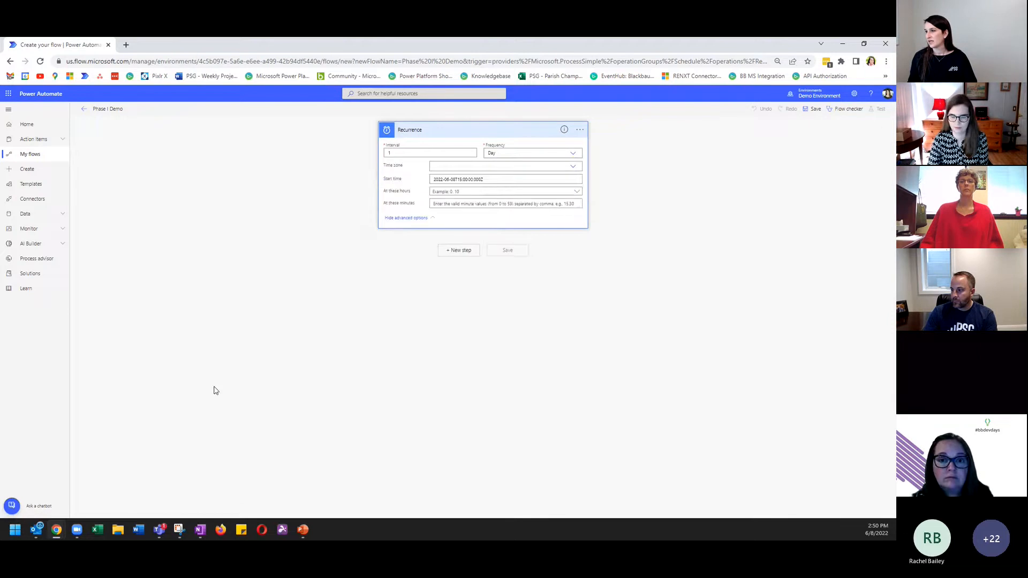
{"action": "left_click", "coordinate": [458, 166]}
{"action": "scroll", "coordinate": [459, 241], "scroll_direction": "down", "scroll_amount": 2}
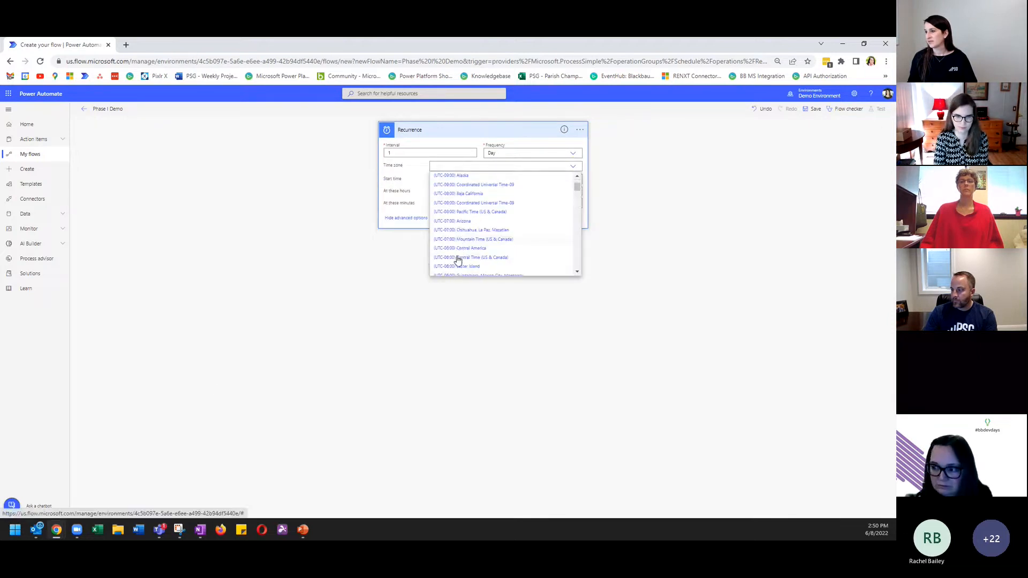
{"action": "left_click", "coordinate": [454, 259]}
- Set the Recurrence trigger to run at hour 22
{"action": "left_click", "coordinate": [444, 192]}
{"action": "left_click", "coordinate": [450, 245]}
{"action": "scroll", "coordinate": [455, 260], "scroll_direction": "down", "scroll_amount": 2}
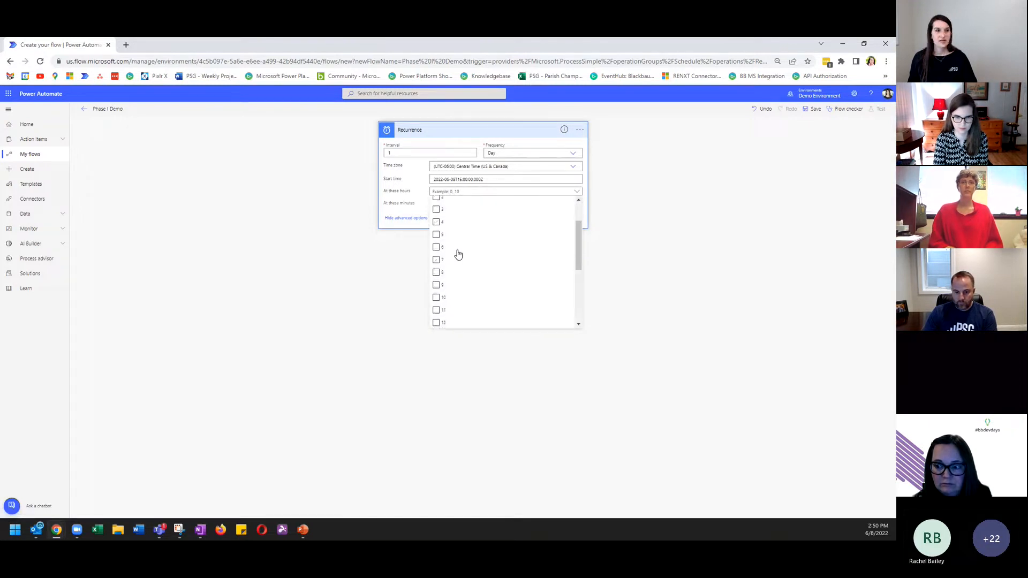
{"action": "scroll", "coordinate": [457, 279], "scroll_direction": "down", "scroll_amount": 2}
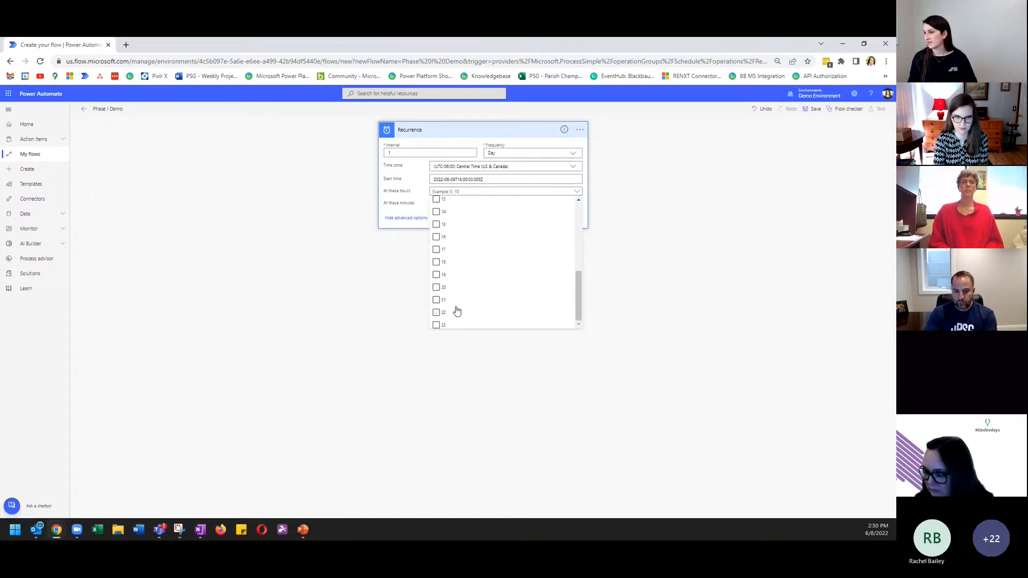
{"action": "left_click", "coordinate": [437, 314]}
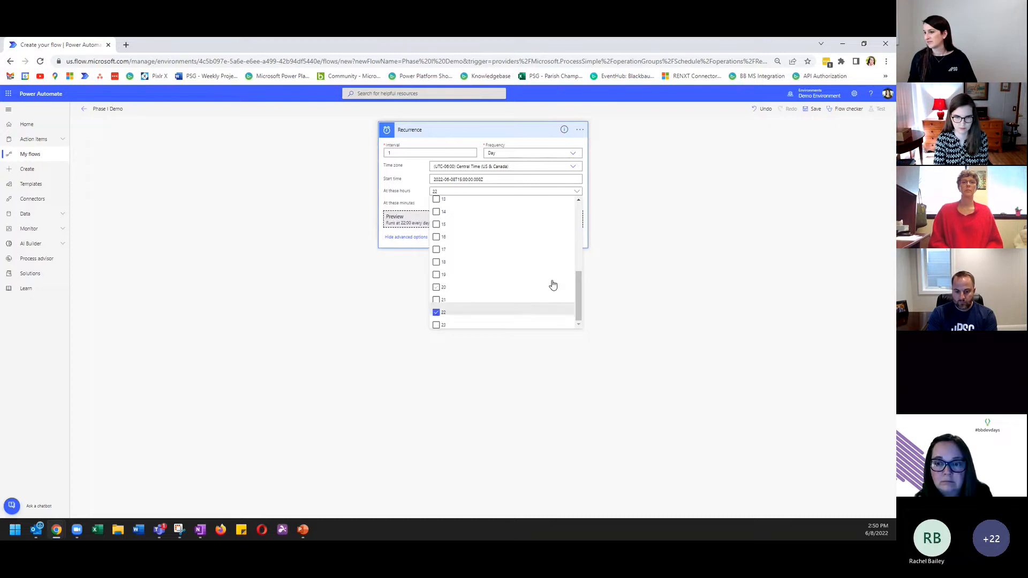
{"action": "left_click", "coordinate": [328, 216]}
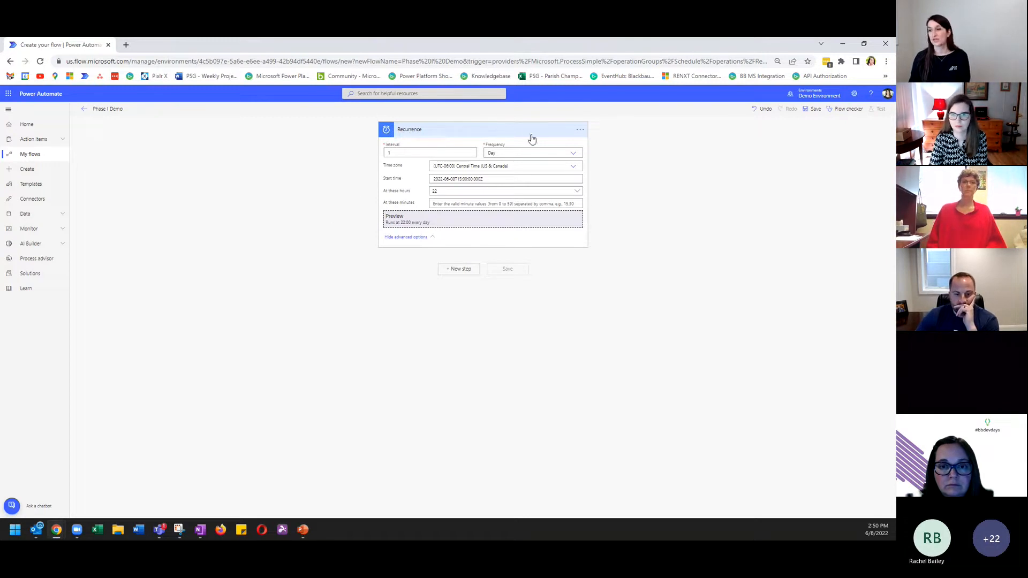
- Rename the trigger as "Recurrence - run every day at 10pm"
{"action": "left_click", "coordinate": [578, 131]}
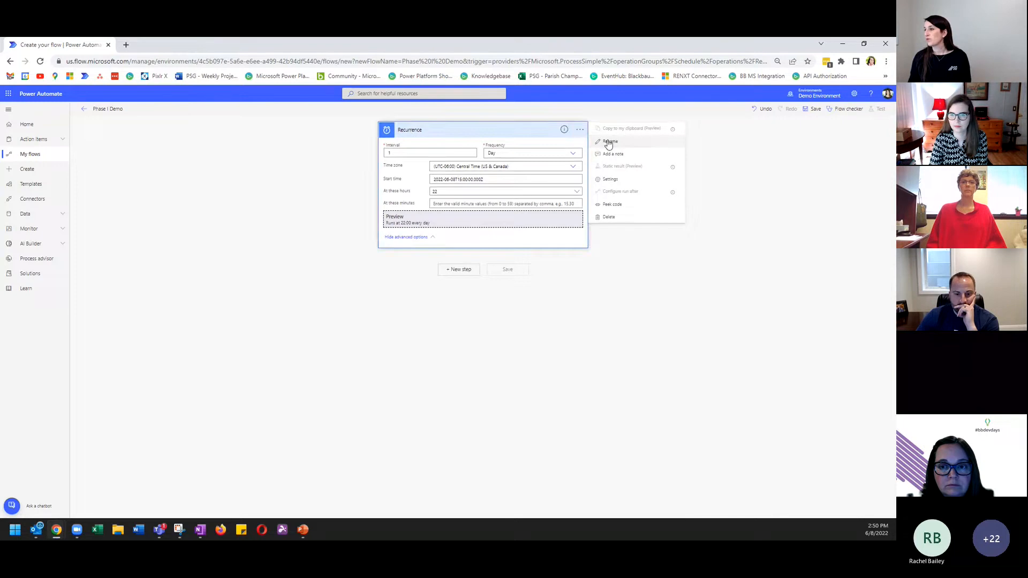
{"action": "left_click", "coordinate": [602, 141]}
{"action": "left_click", "coordinate": [441, 131]}
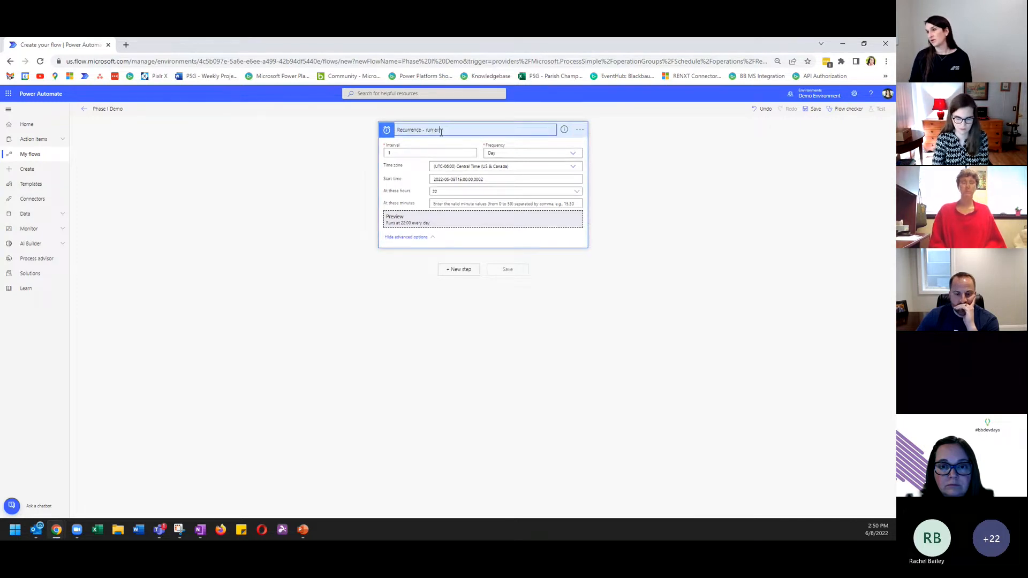
{"action": "type", "text": "- run every day at 10pm"}
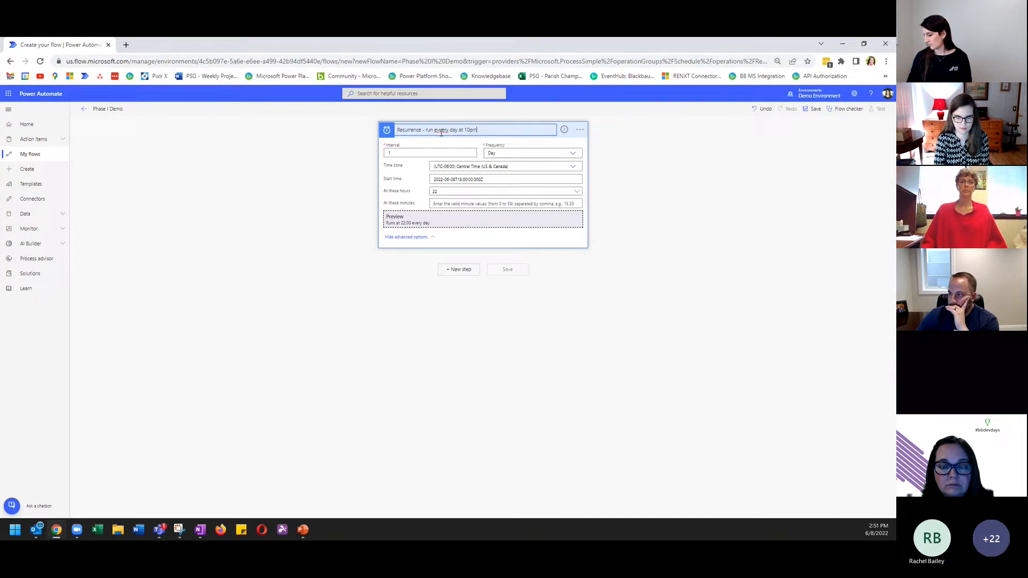
{"action": "key", "text": "Left"}
{"action": "key", "text": "Left"}
{"action": "key", "text": "Left"}
{"action": "key", "text": "Left"}
{"action": "key", "text": "Left"}
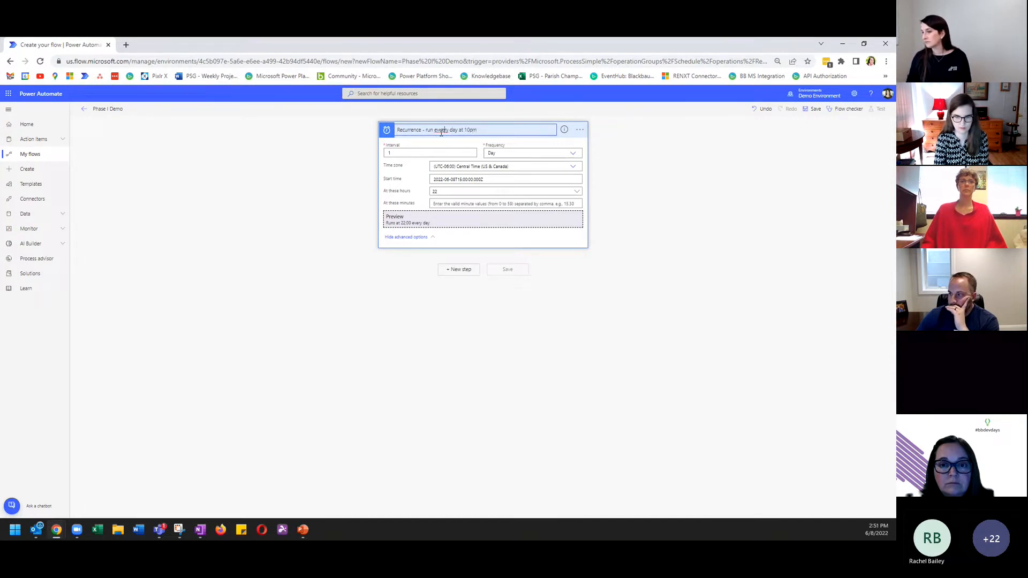
{"action": "key", "text": "Return"}
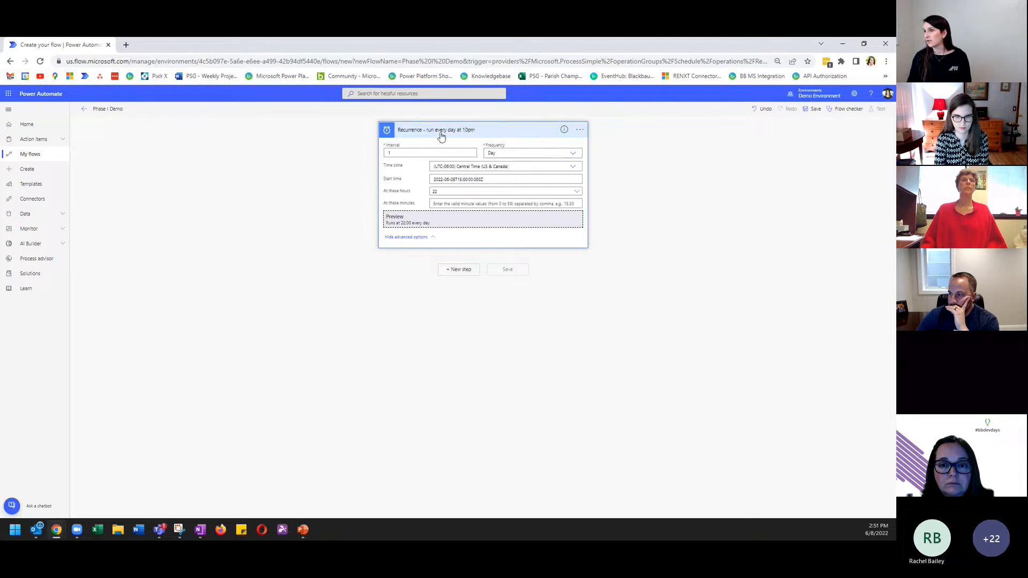
- Search for "get past time" and add the Date Time action Get past time below the Recurrence trigger
{"action": "left_click", "coordinate": [580, 129]}
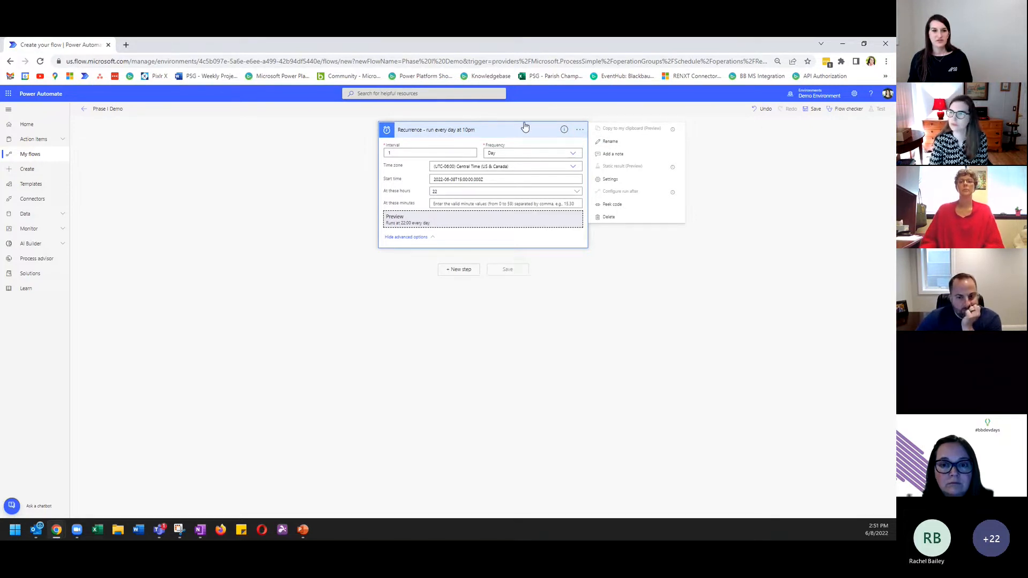
{"action": "left_click", "coordinate": [462, 272]}
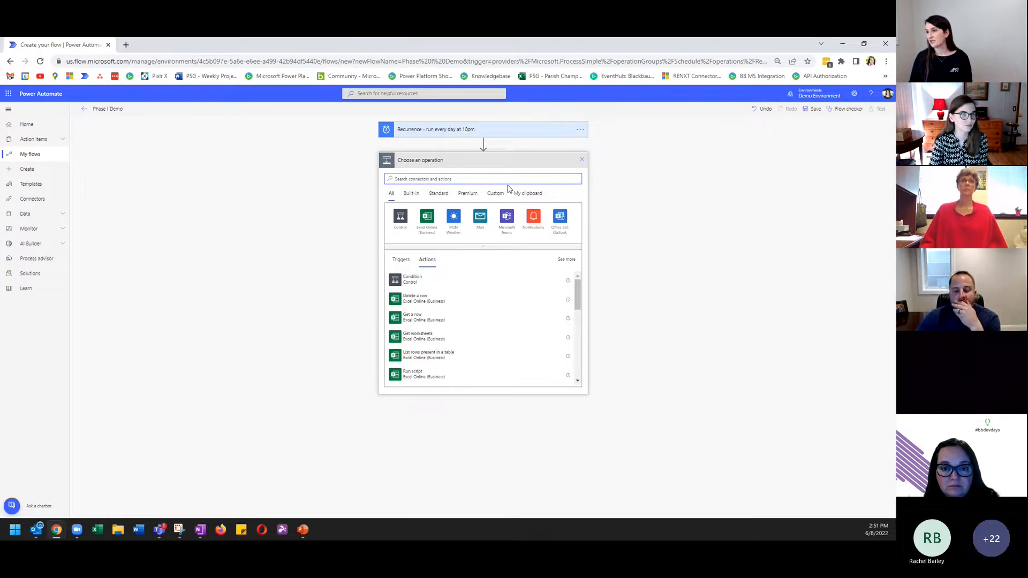
{"action": "type", "text": "get past time"}
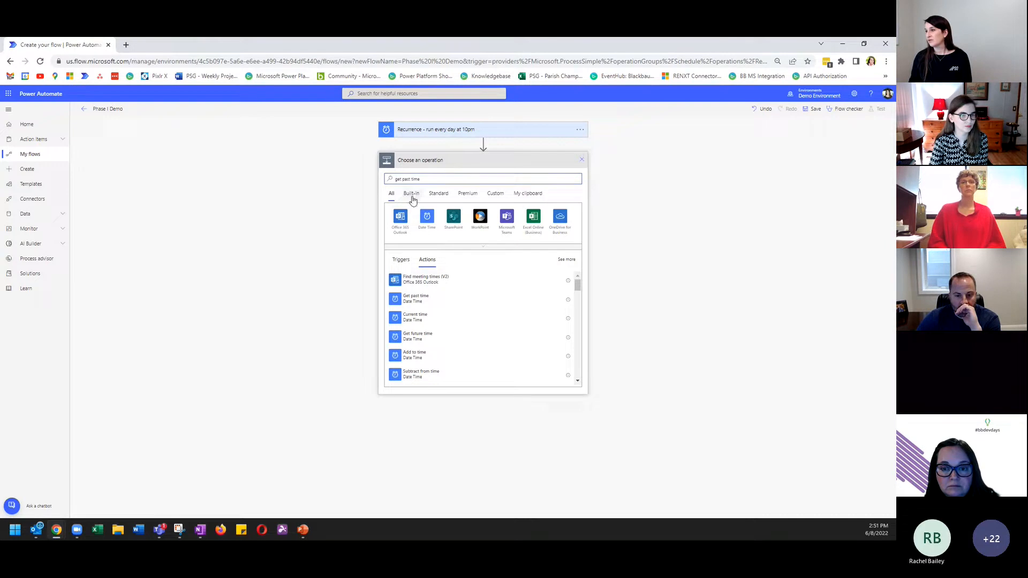
{"action": "left_click", "coordinate": [453, 157]}
{"action": "left_click", "coordinate": [454, 162]}
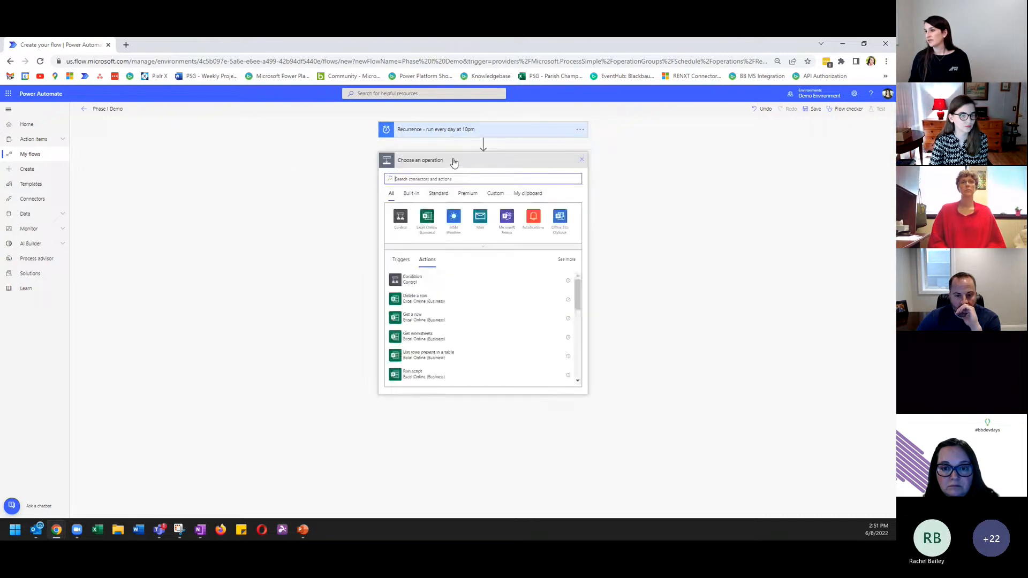
{"action": "type", "text": "get d"}
{"action": "type", "text": "ast time"}
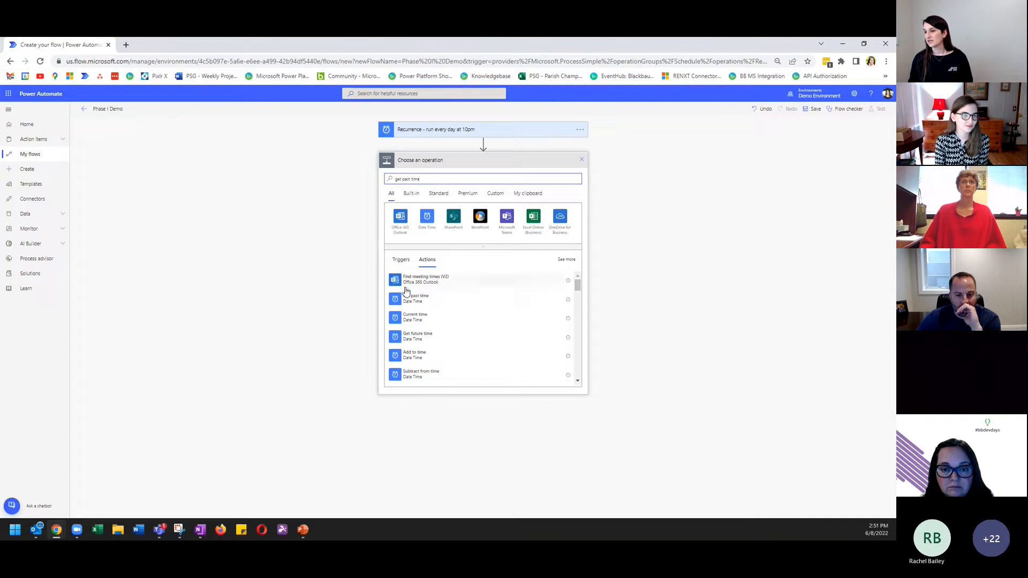
{"action": "left_click", "coordinate": [400, 260]}
{"action": "left_click", "coordinate": [423, 260]}
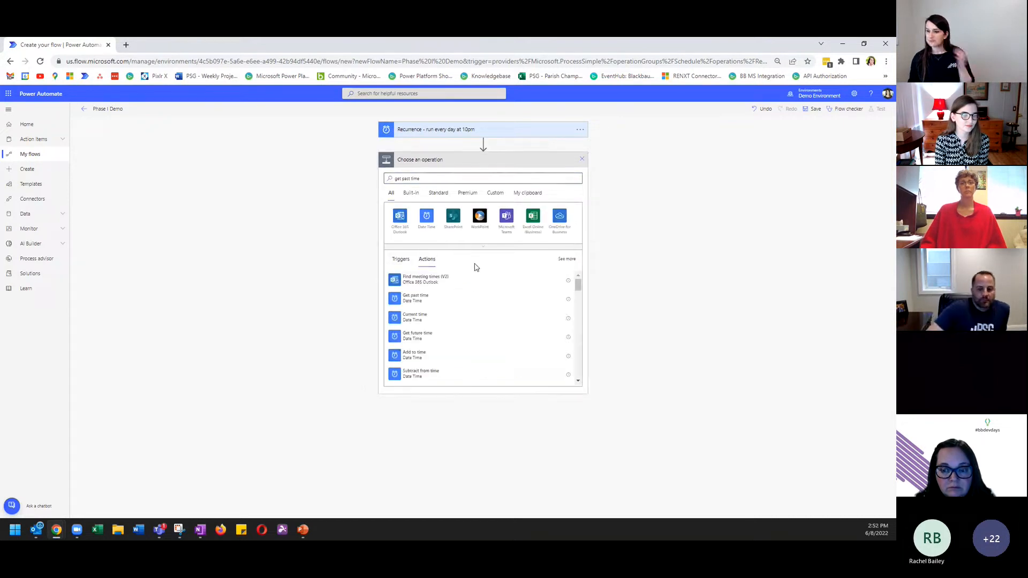
{"action": "left_click", "coordinate": [428, 302]}
- Set the Get past time interval to 24 with Hour as the time unit
{"action": "left_click", "coordinate": [471, 175]}
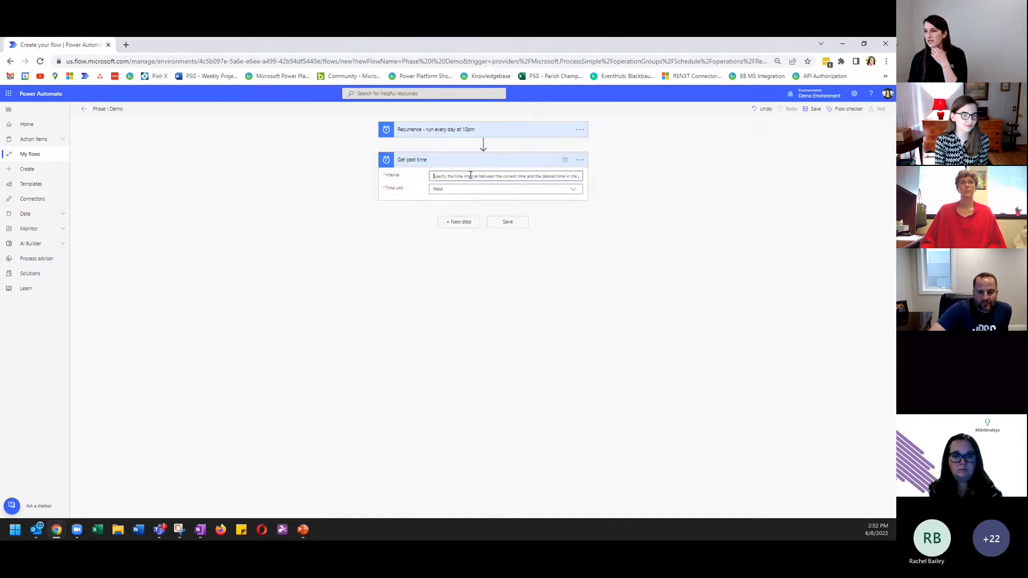
{"action": "type", "text": "24"}
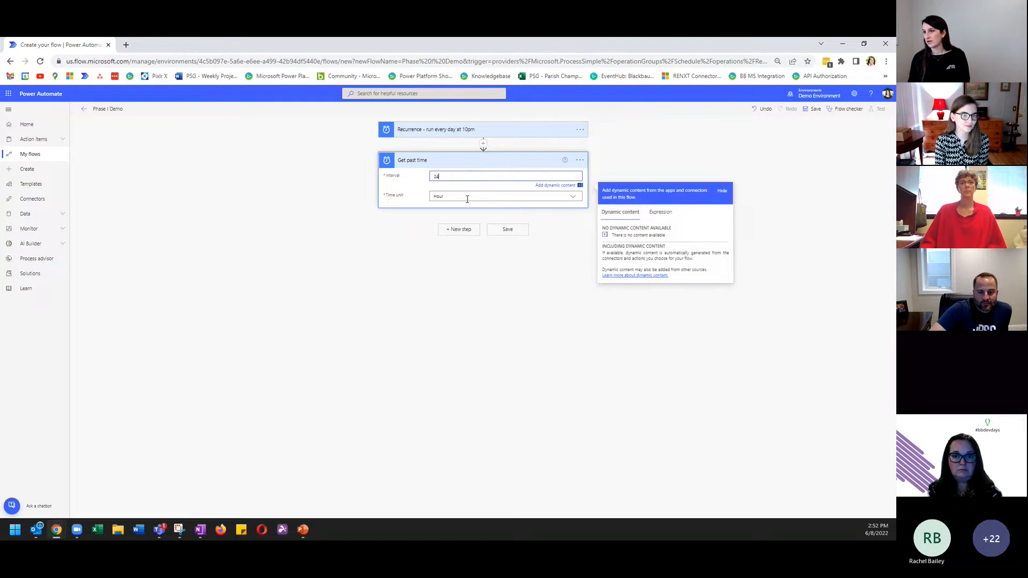
{"action": "left_click", "coordinate": [469, 197]}
{"action": "left_click", "coordinate": [446, 227]}
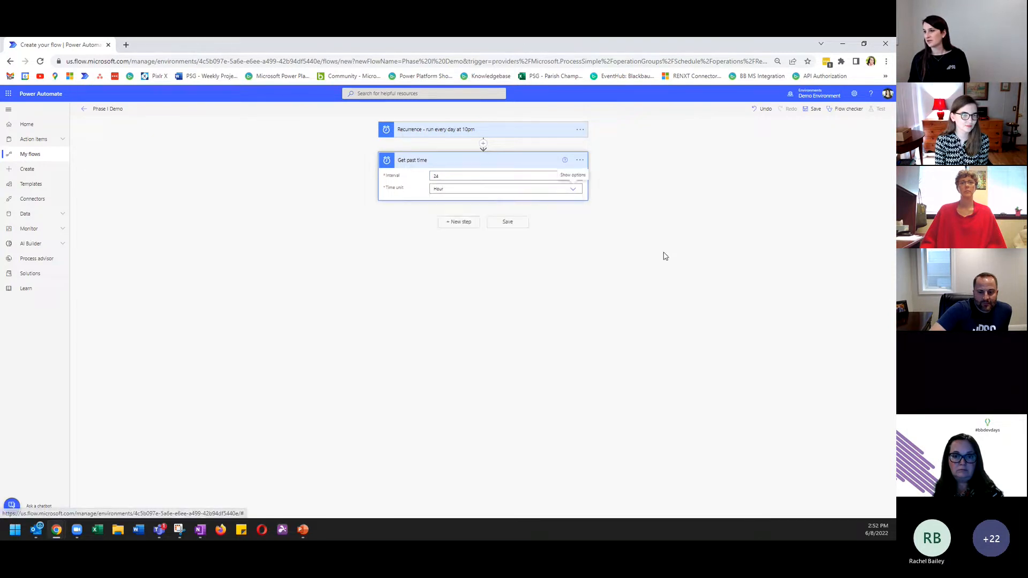
- Rename the action as "Get past time - 24 hours ago" and collapse its card
{"action": "left_click", "coordinate": [580, 161]}
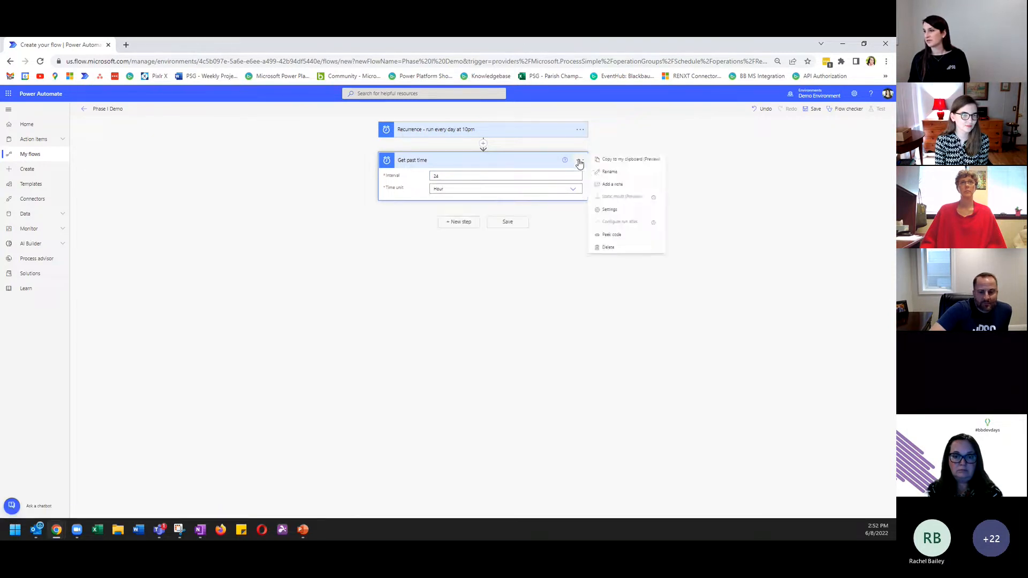
{"action": "left_click", "coordinate": [609, 172]}
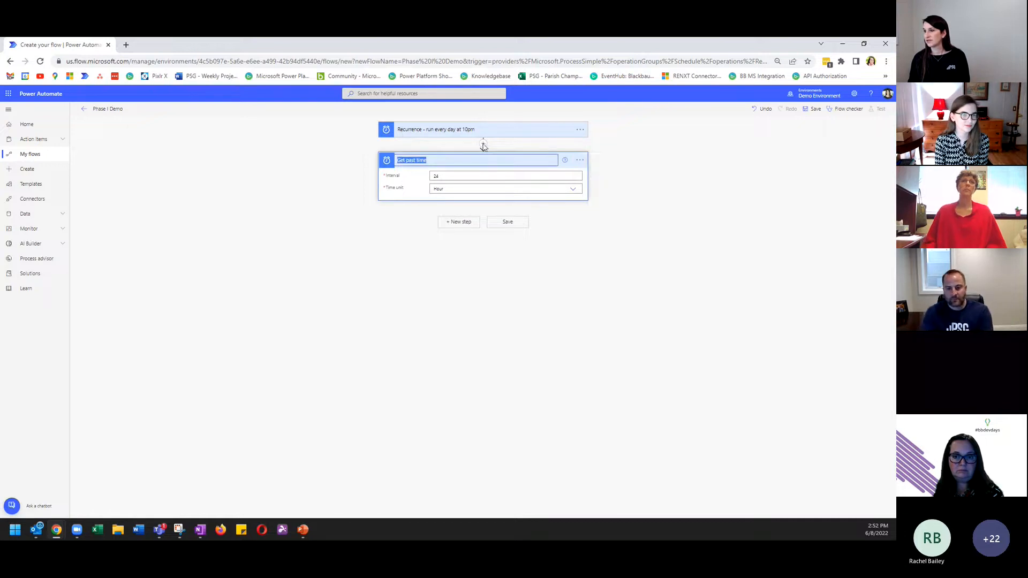
{"action": "type", "text": "- 2"}
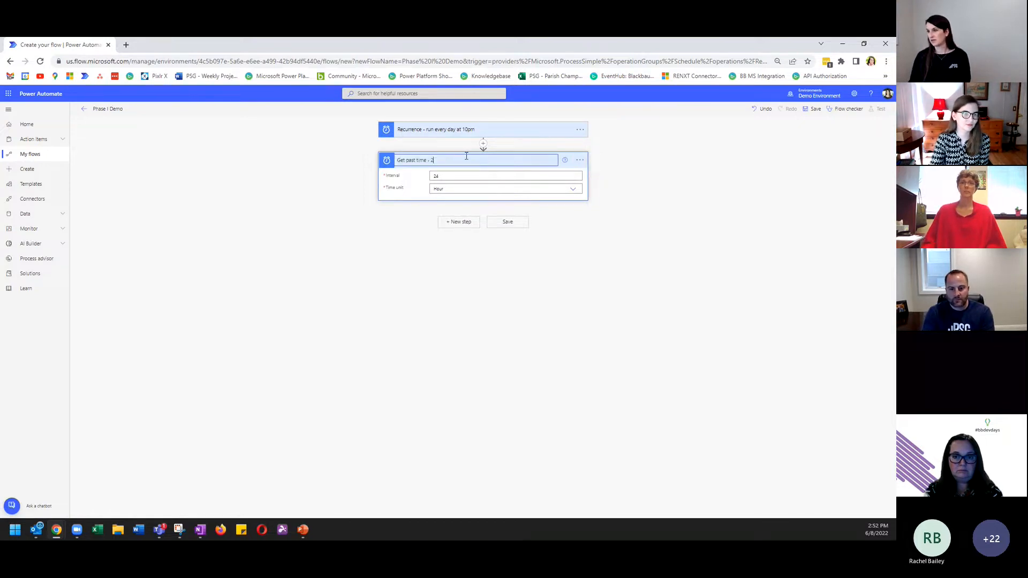
{"action": "type", "text": "4 hours ago"}
{"action": "key", "text": "Return"}
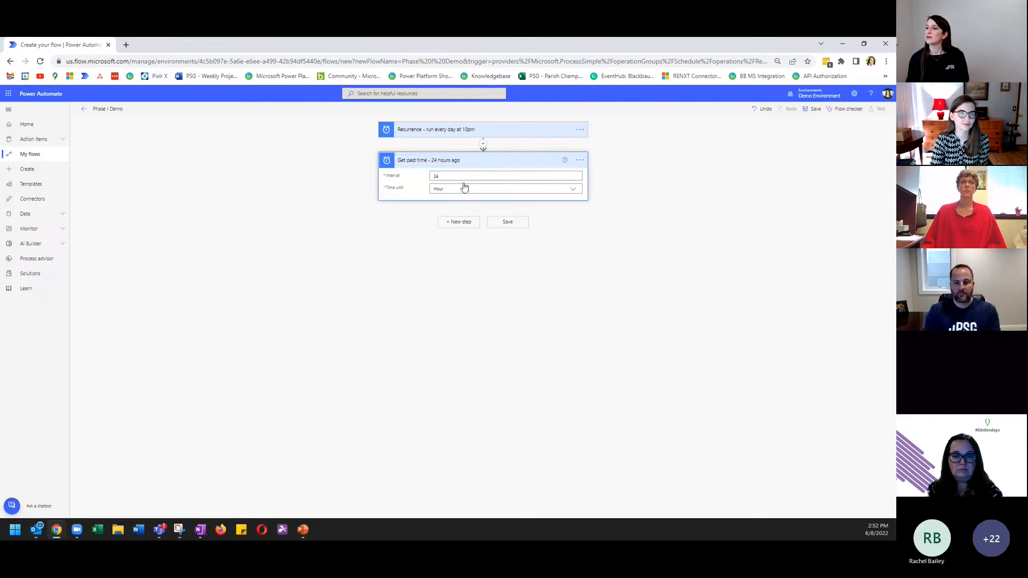
{"action": "left_click", "coordinate": [449, 164]}
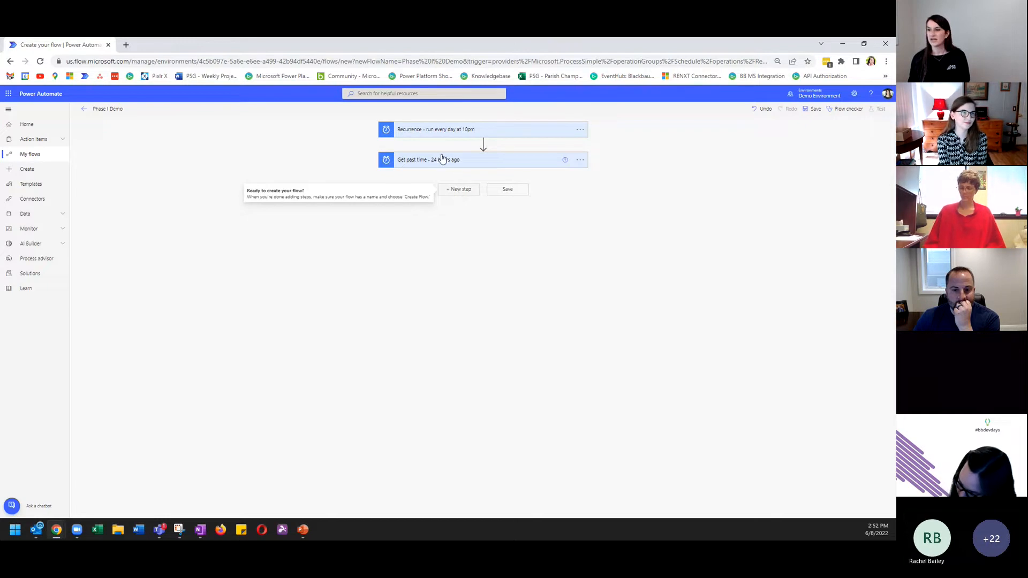
- Search for "initialize varia" and add the Initialize variable action below the Get past time action
{"action": "left_click", "coordinate": [461, 191]}
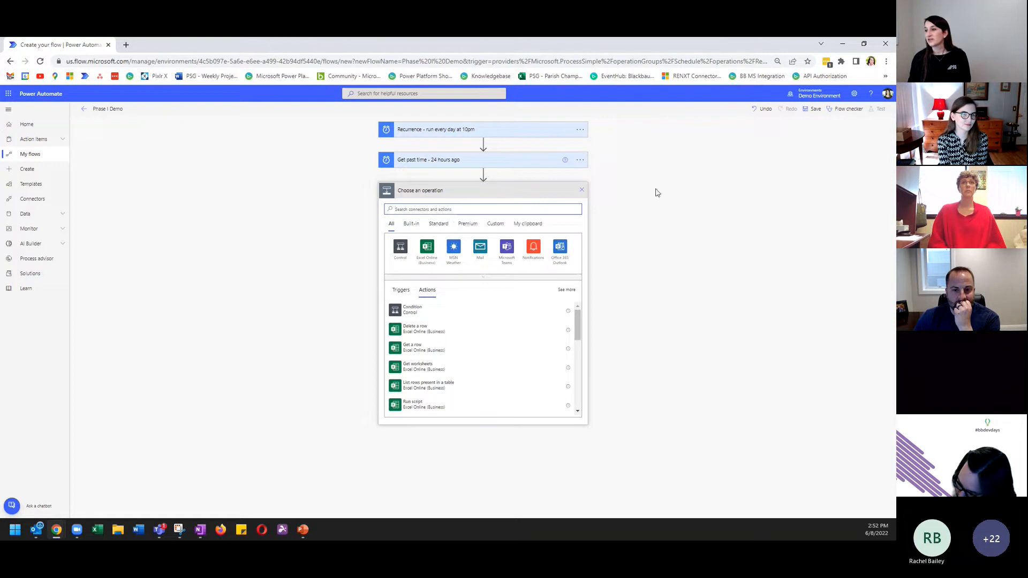
{"action": "left_click", "coordinate": [584, 192]}
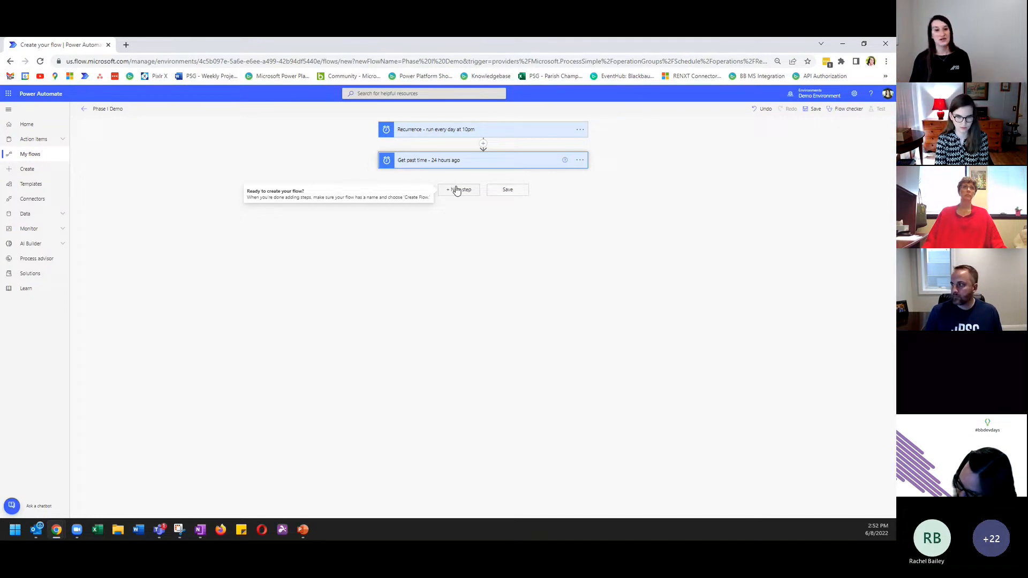
{"action": "left_click", "coordinate": [456, 190]}
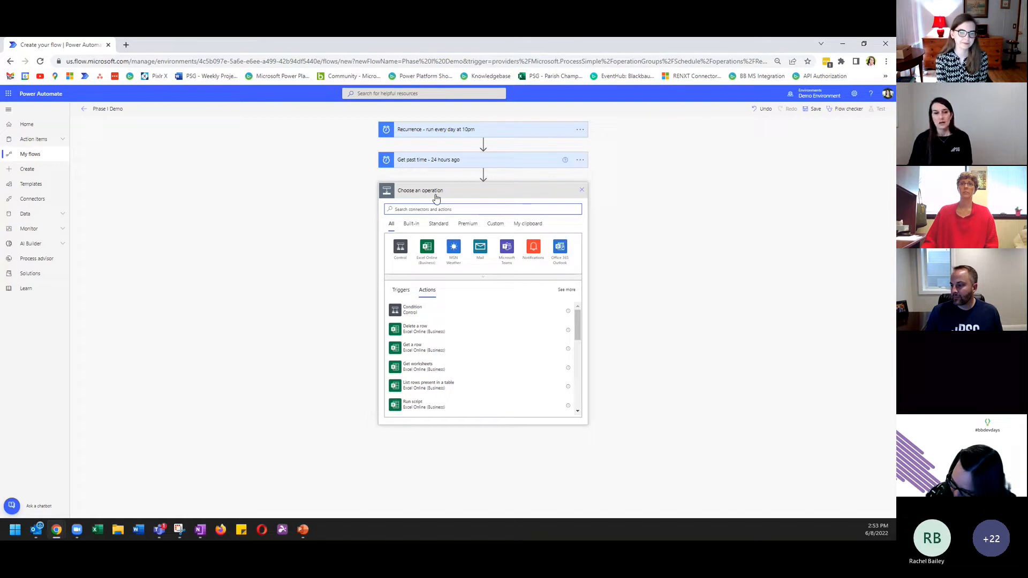
{"action": "type", "text": "initia"}
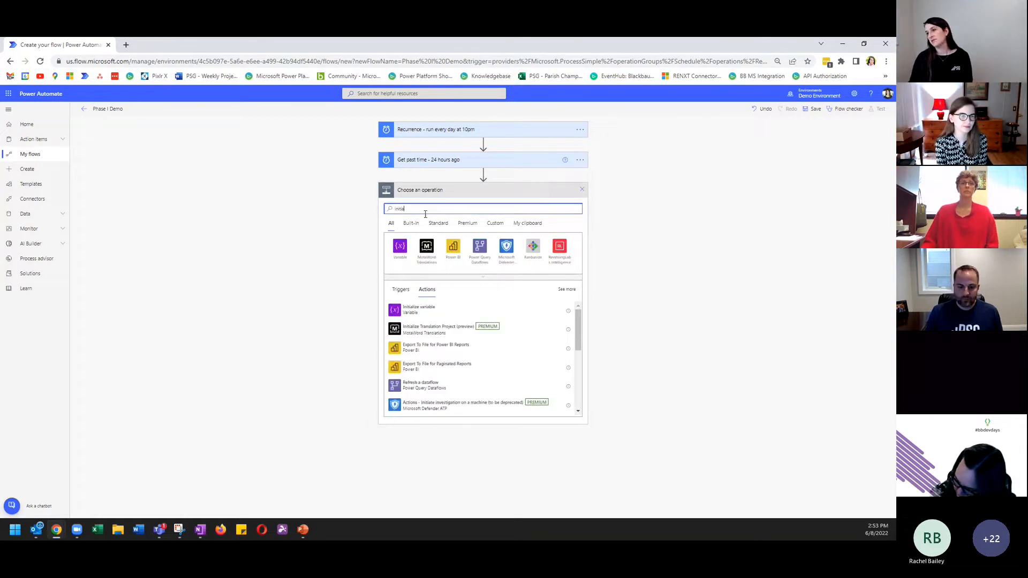
{"action": "type", "text": "lize vara"}
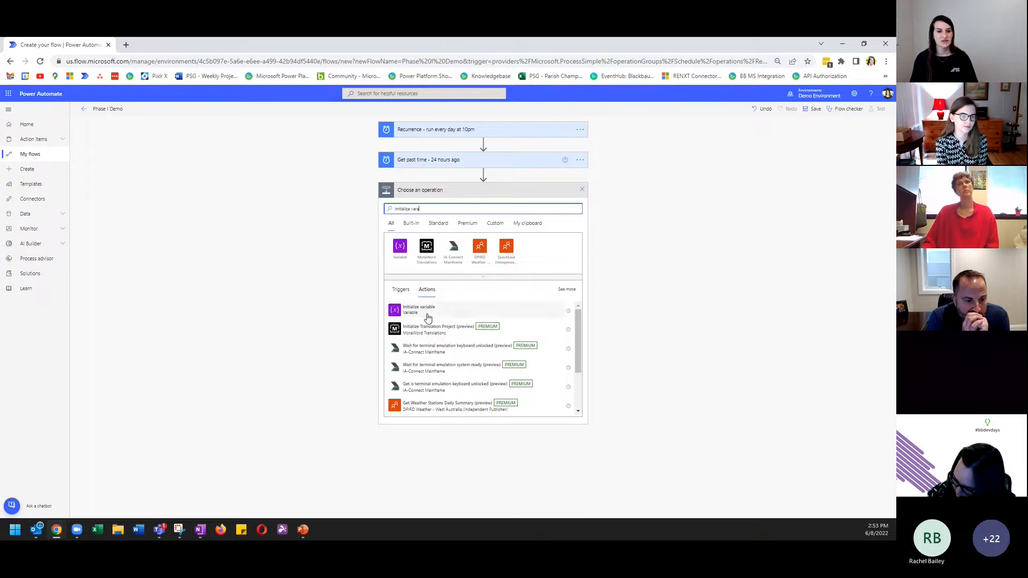
{"action": "left_click", "coordinate": [428, 318]}
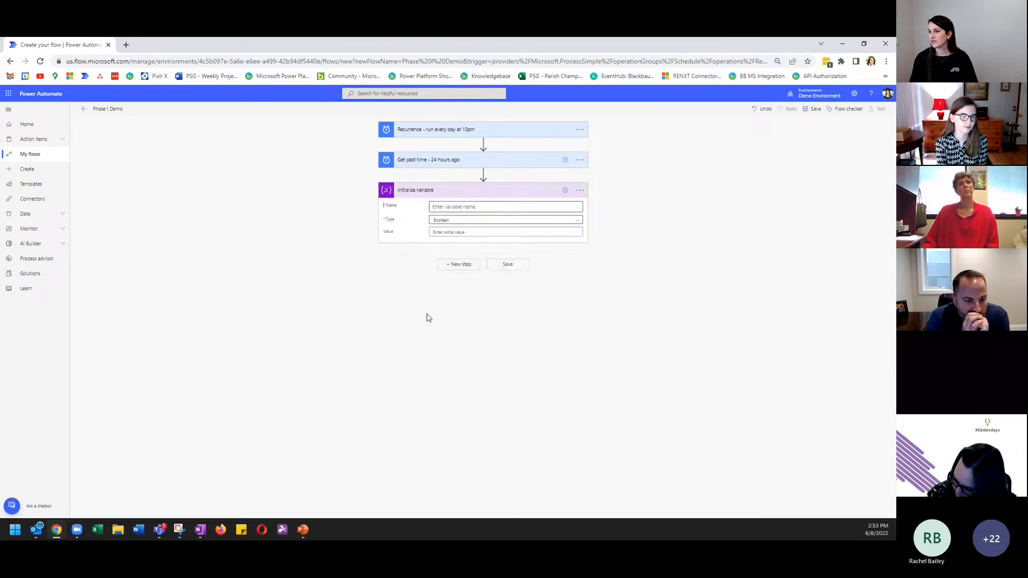
- Name the variable PotentialDuplicates and set its type to Array
{"action": "left_click", "coordinate": [445, 207]}
{"action": "type", "text": "Potential"}
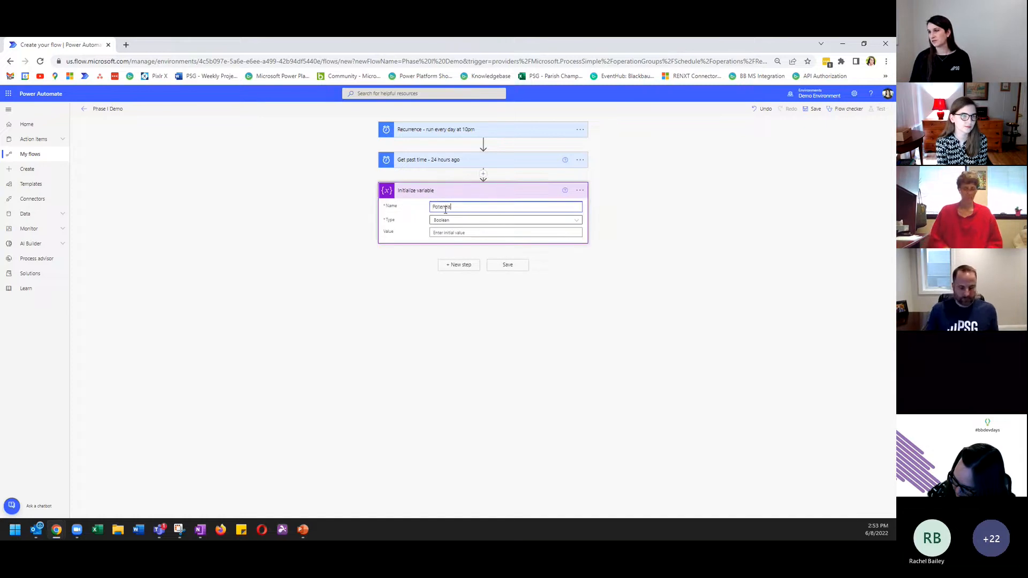
{"action": "type", "text": "Duplicates"}
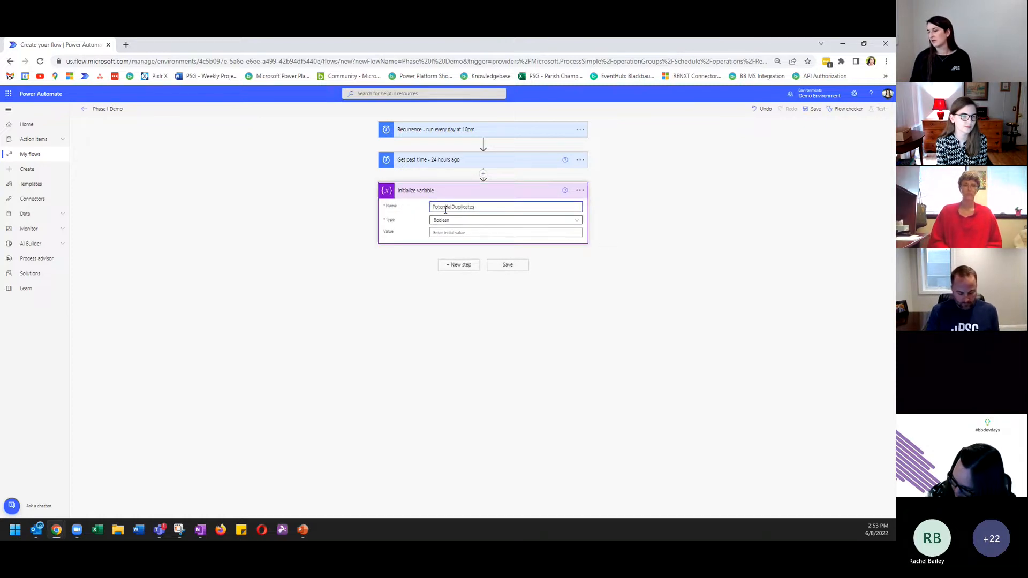
{"action": "left_click", "coordinate": [441, 222]}
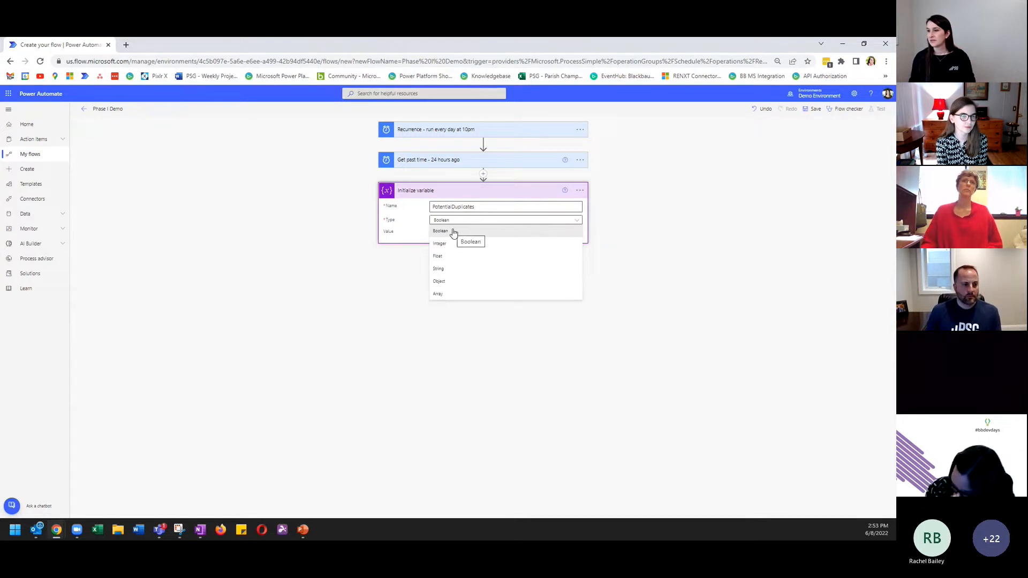
{"action": "left_click", "coordinate": [437, 294]}
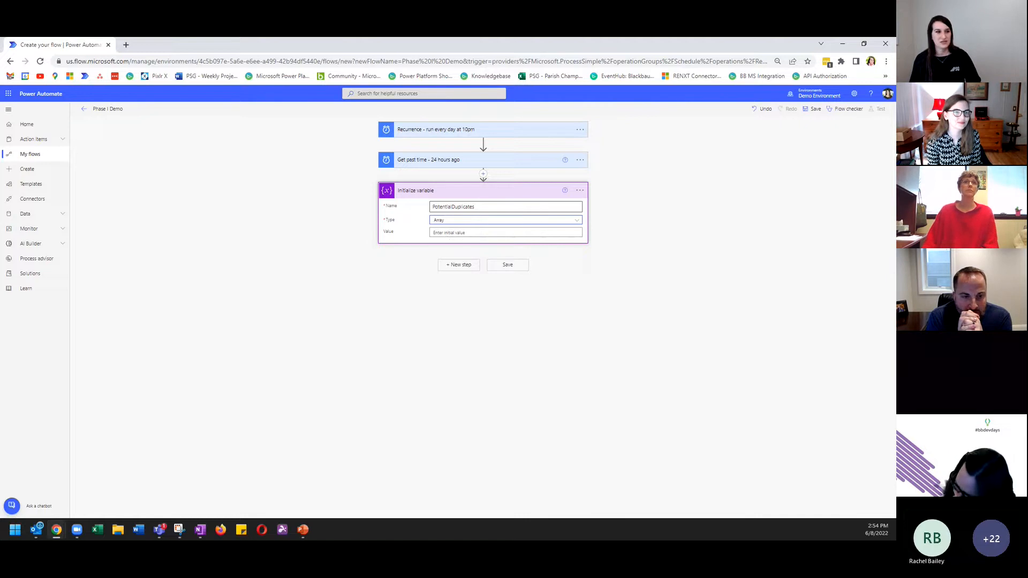
- Add the List constituents action from the Blackbaud Raisers Edge NXT Constituents connector below Initialize variable
{"action": "left_click", "coordinate": [463, 265]}
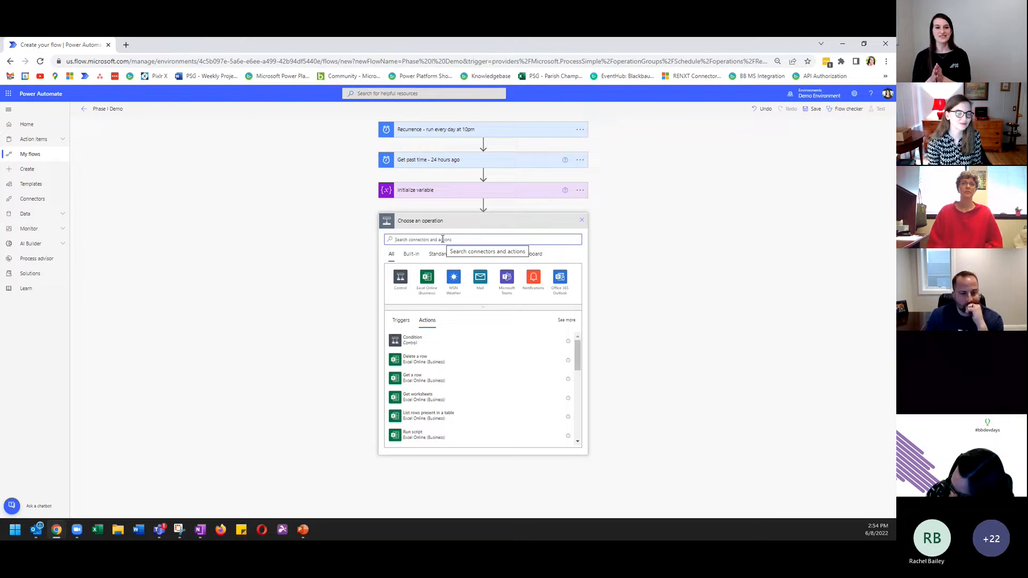
{"action": "type", "text": "list constituents"}
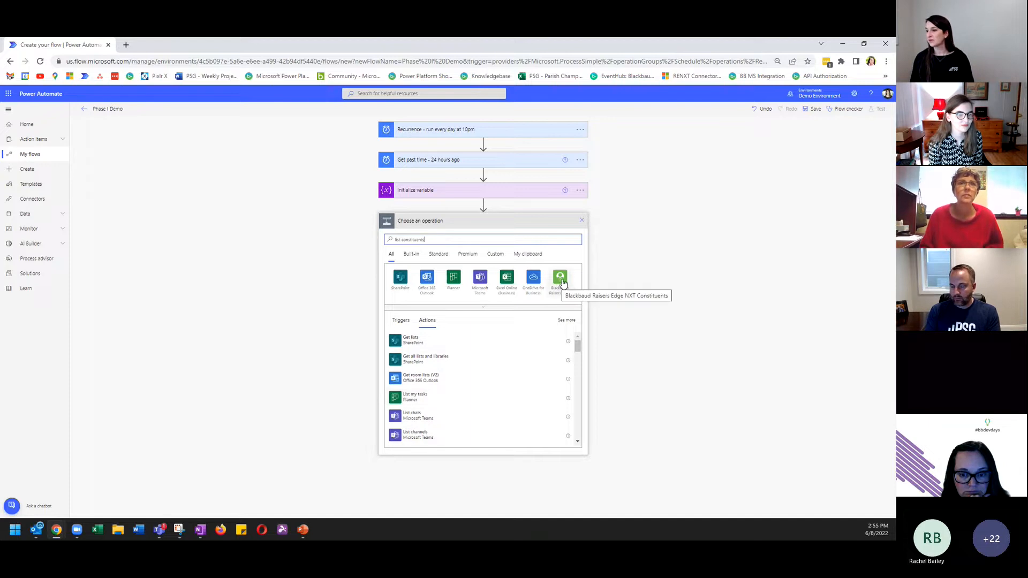
{"action": "key", "text": "ctrl+a"}
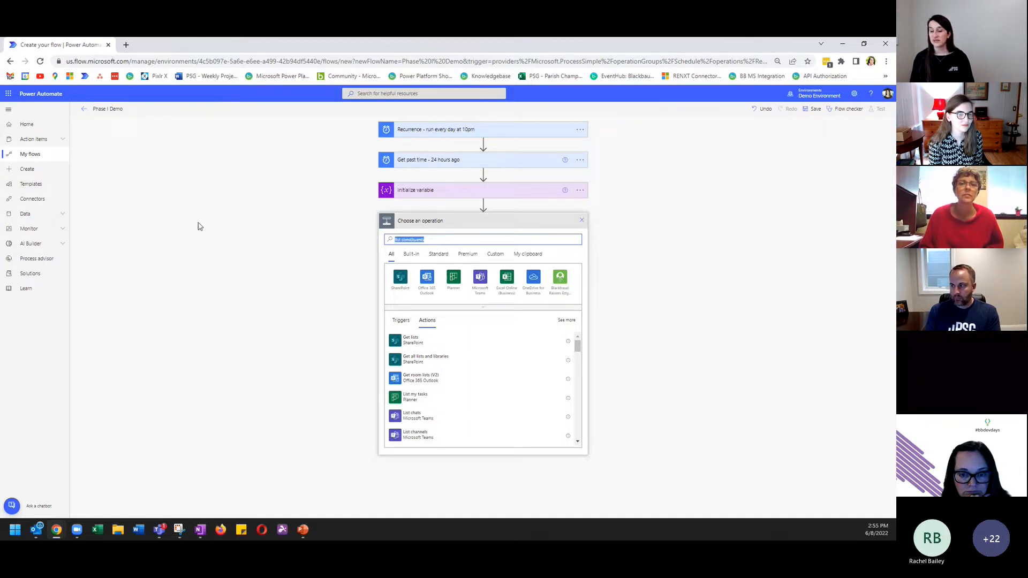
{"action": "type", "text": "blac"}
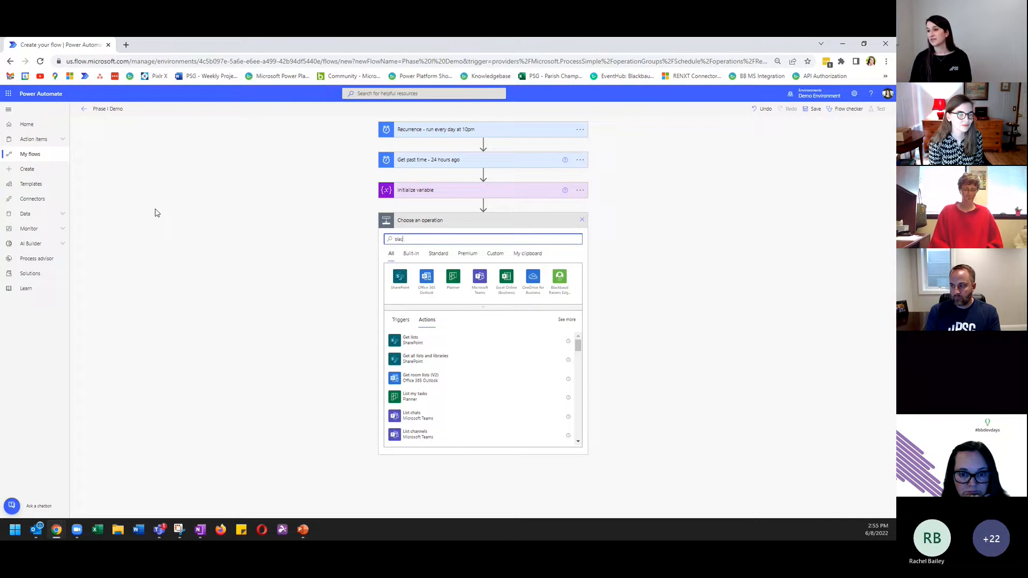
{"action": "type", "text": "kbaud"}
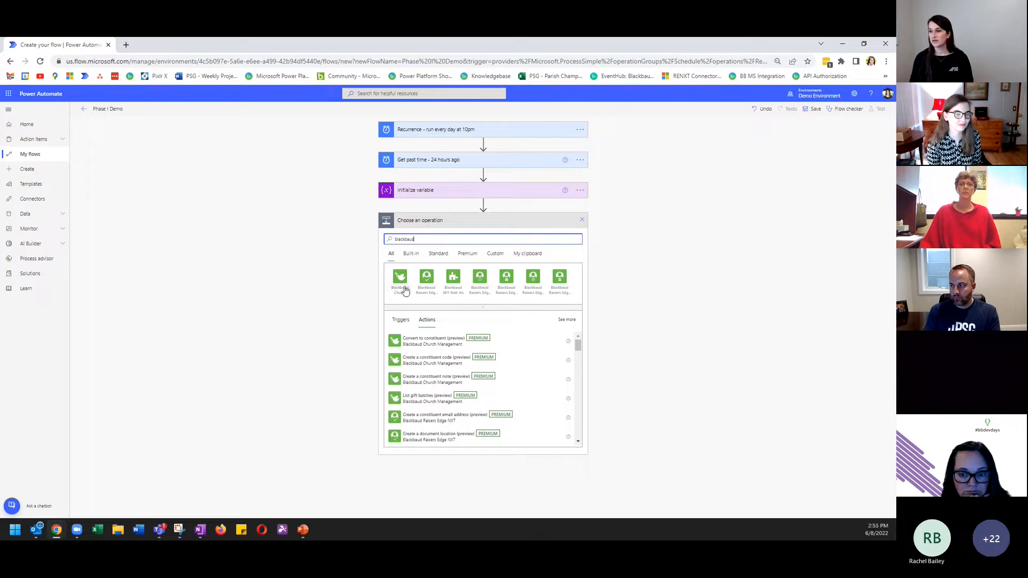
{"action": "left_click", "coordinate": [480, 277]}
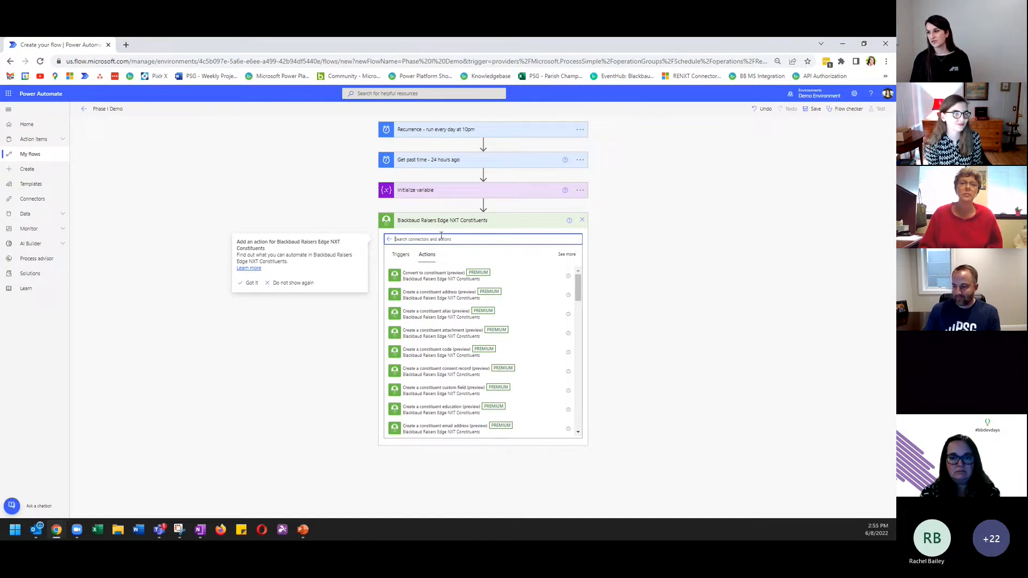
{"action": "type", "text": "list constituent"}
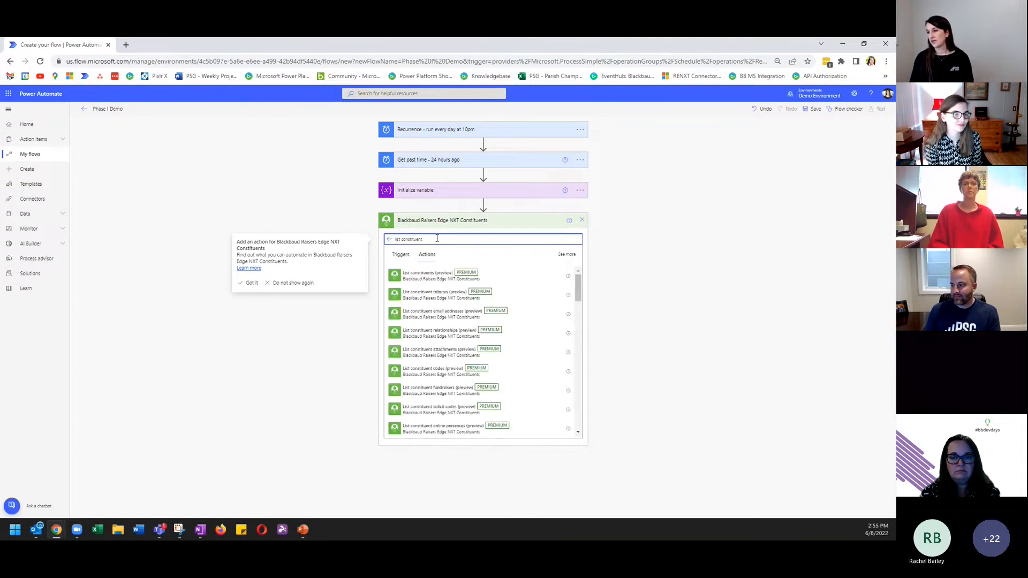
{"action": "left_click", "coordinate": [423, 277]}
{"action": "left_click", "coordinate": [423, 277]}
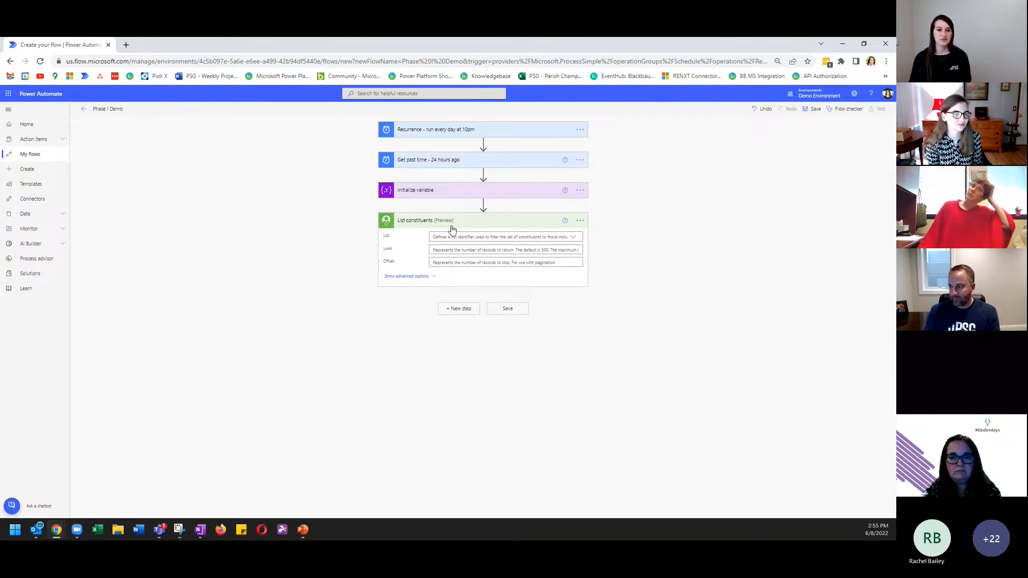
{"action": "left_click", "coordinate": [572, 238]}
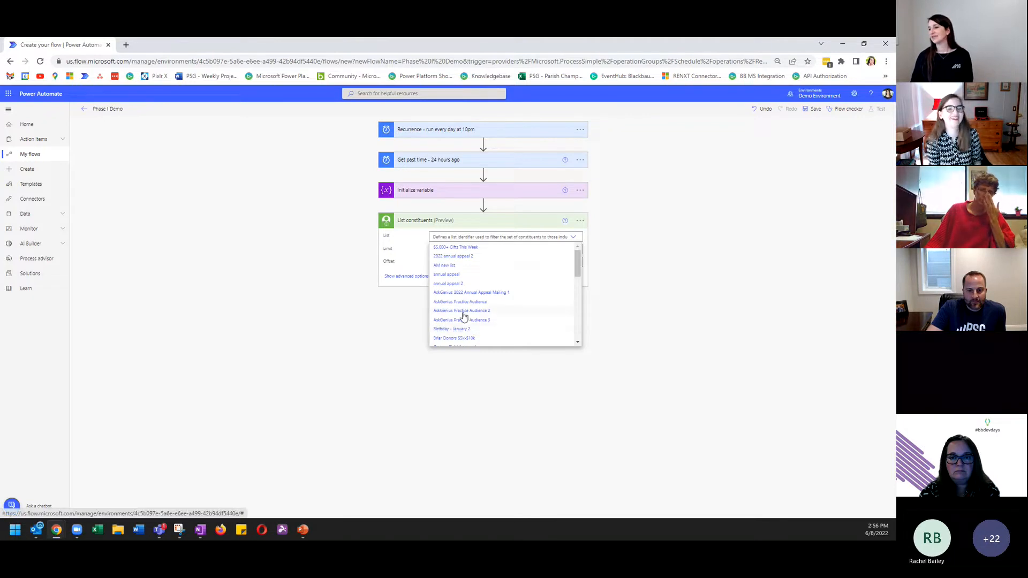
{"action": "scroll", "coordinate": [471, 313], "scroll_direction": "down", "scroll_amount": 10}
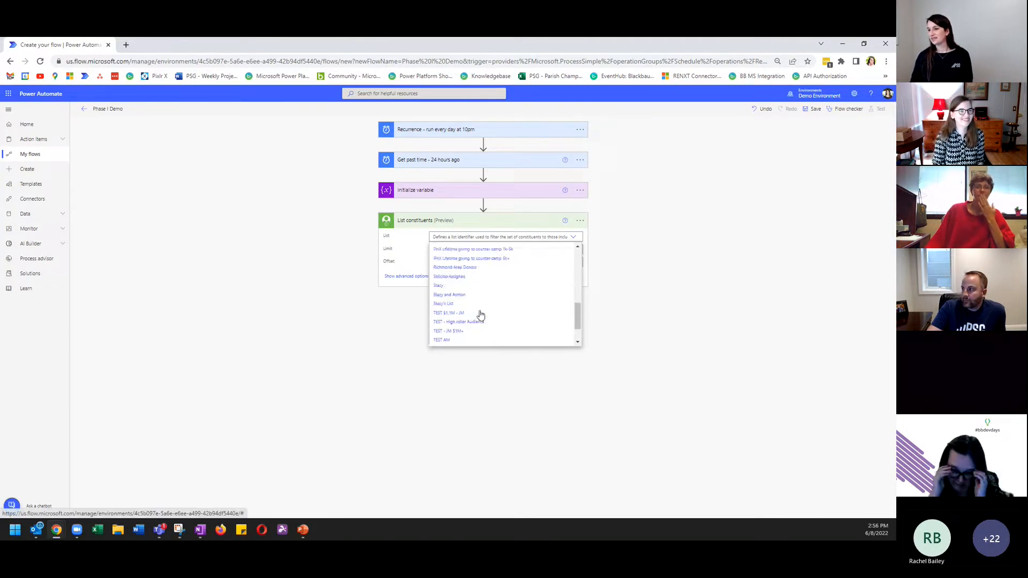
{"action": "scroll", "coordinate": [500, 308], "scroll_direction": "up", "scroll_amount": 10}
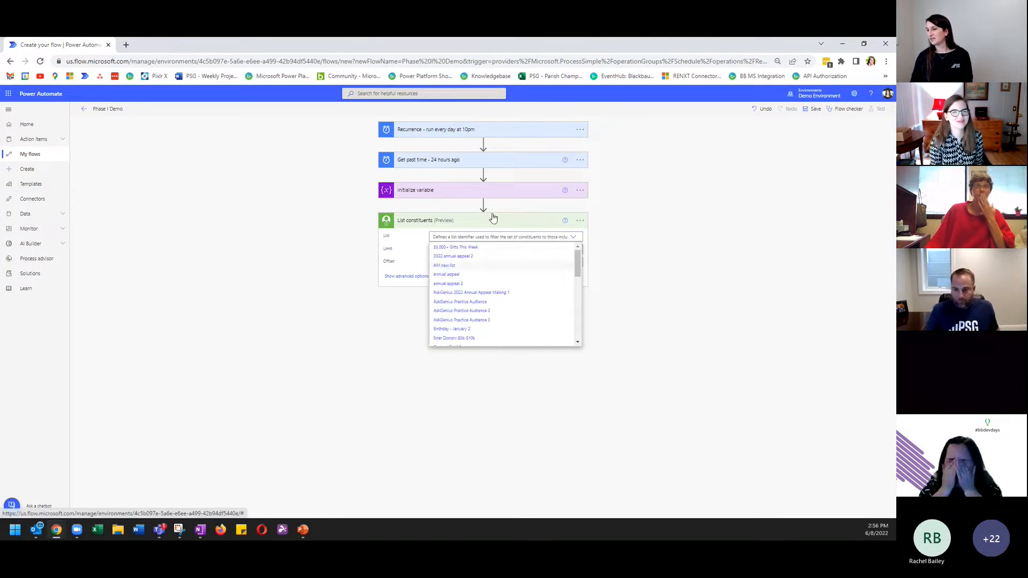
{"action": "left_click", "coordinate": [679, 227]}
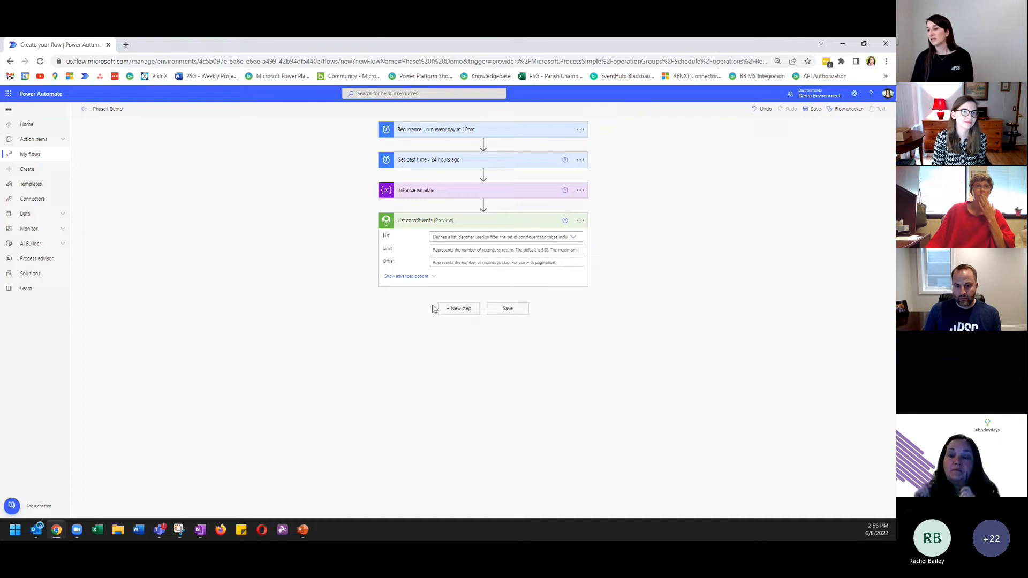
- Show the advanced options of List constituents and set Added on or after to the Past time dynamic content
{"action": "left_click", "coordinate": [399, 276]}
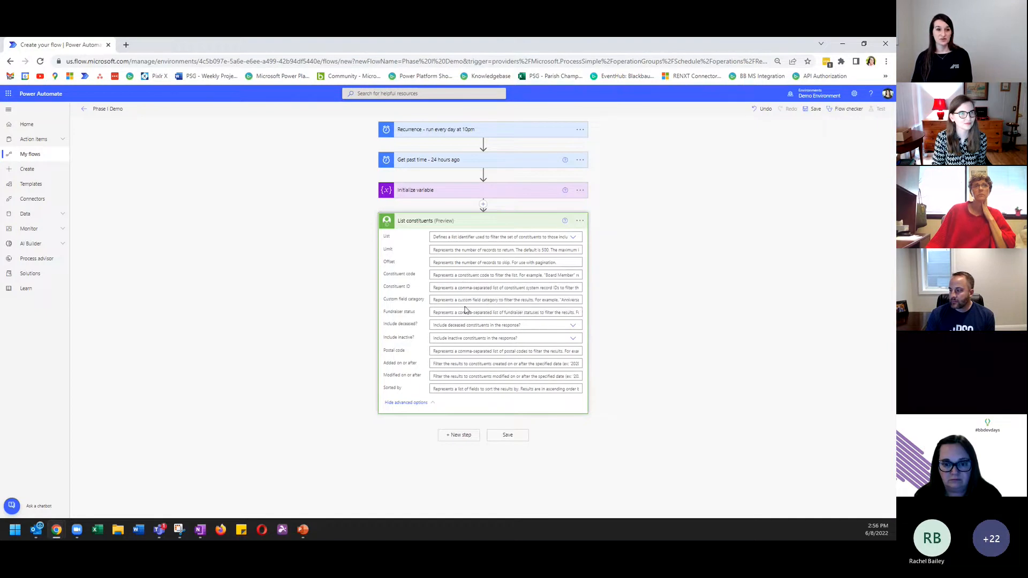
{"action": "left_click", "coordinate": [439, 365]}
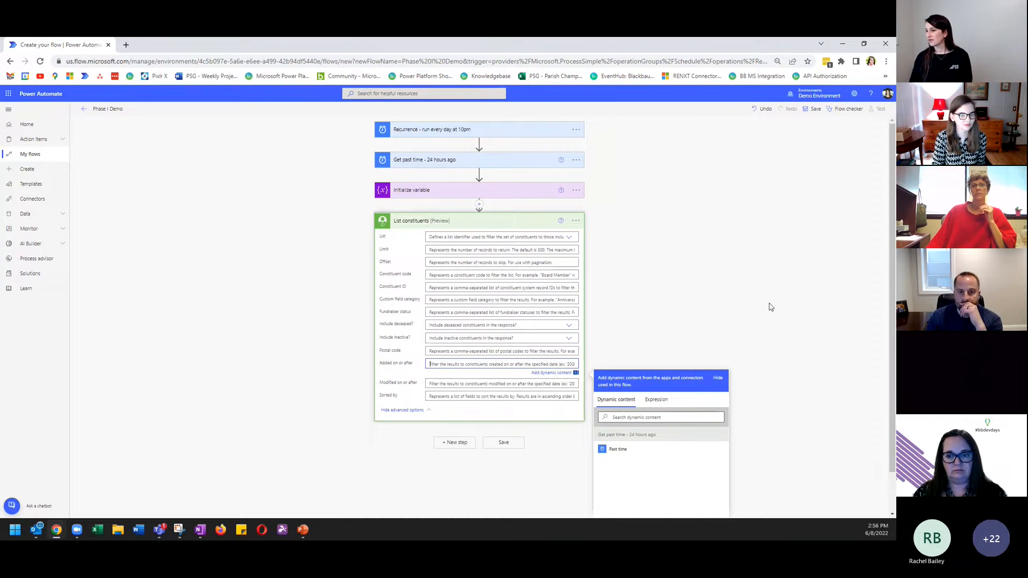
{"action": "scroll", "coordinate": [716, 441], "scroll_direction": "down", "scroll_amount": 1}
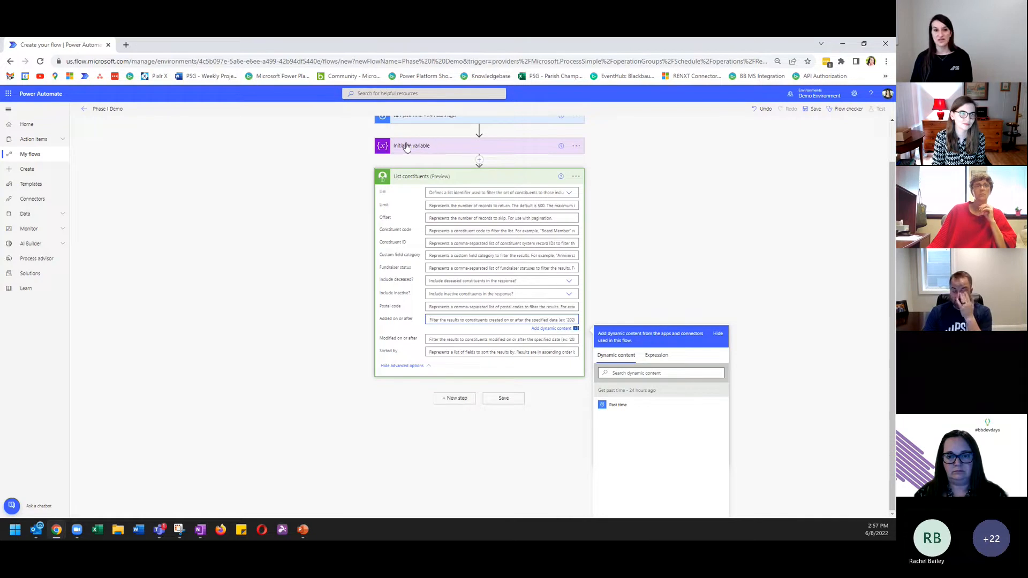
{"action": "scroll", "coordinate": [510, 142], "scroll_direction": "up", "scroll_amount": 1}
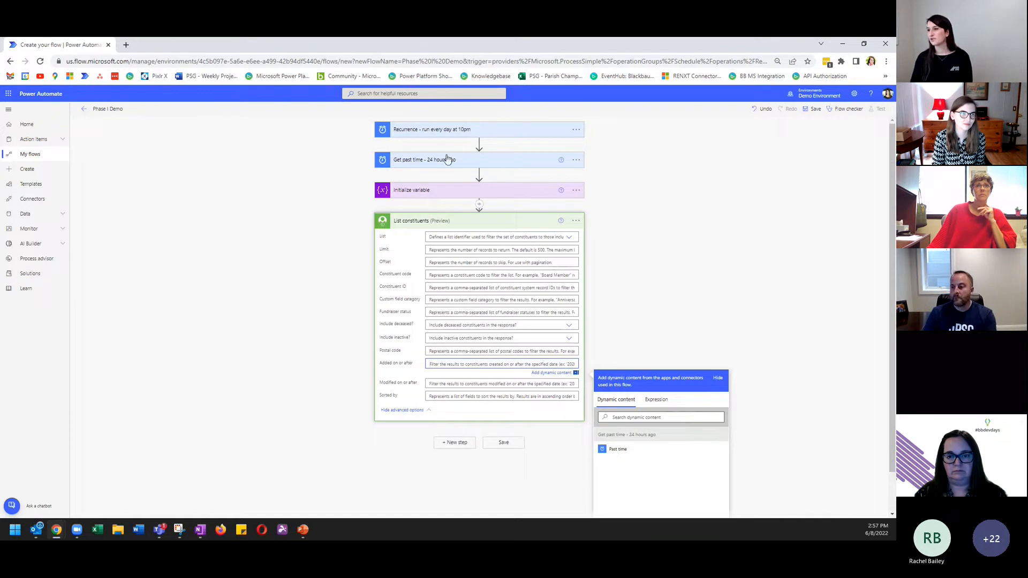
{"action": "scroll", "coordinate": [772, 267], "scroll_direction": "down", "scroll_amount": 1}
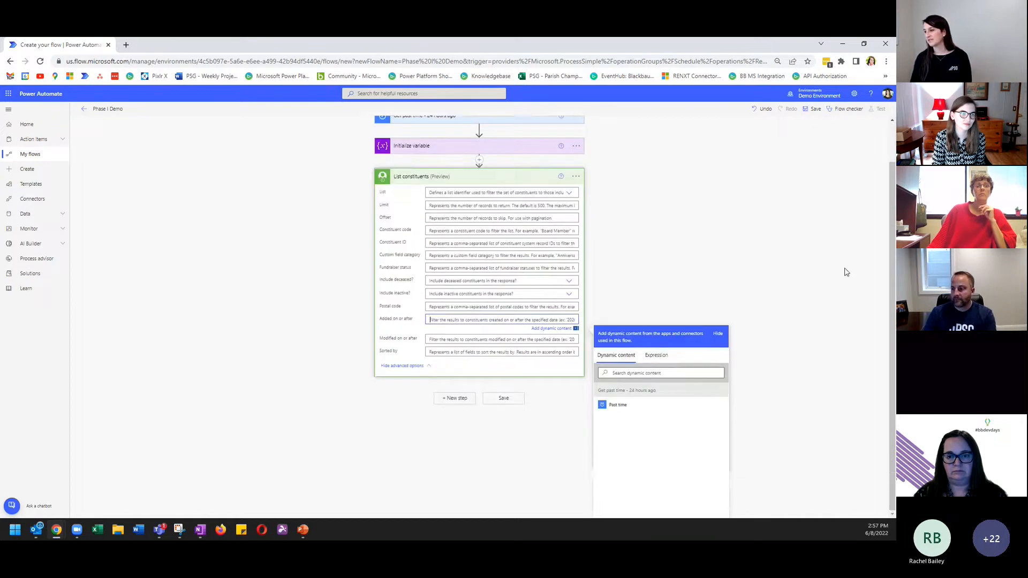
{"action": "left_click", "coordinate": [648, 405]}
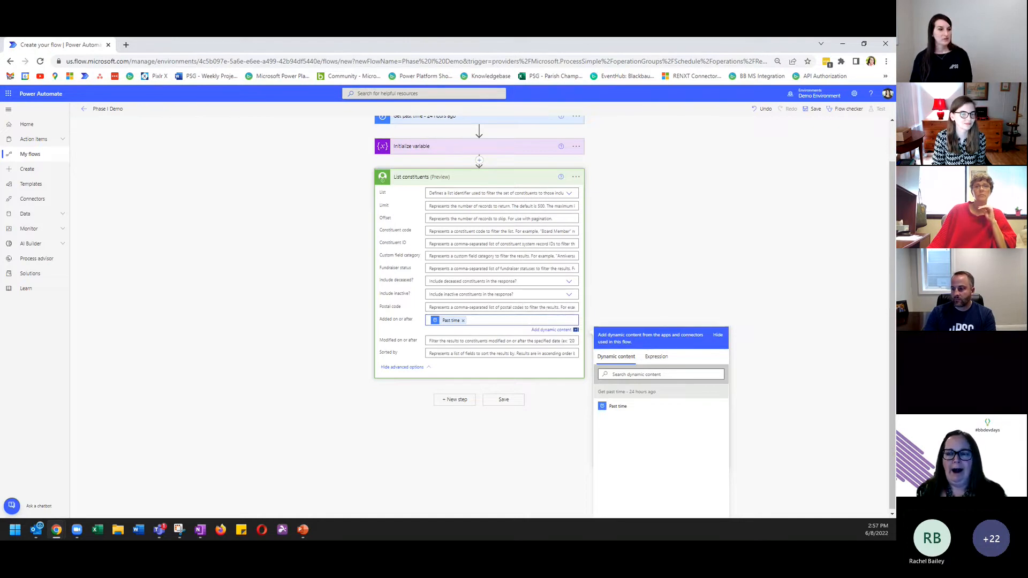
- Add the Search for a constituent action (not the enhanced one) from the Blackbaud Raisers Edge NXT Constituents connector below List constituents
{"action": "left_click", "coordinate": [454, 403]}
{"action": "left_click", "coordinate": [454, 403]}
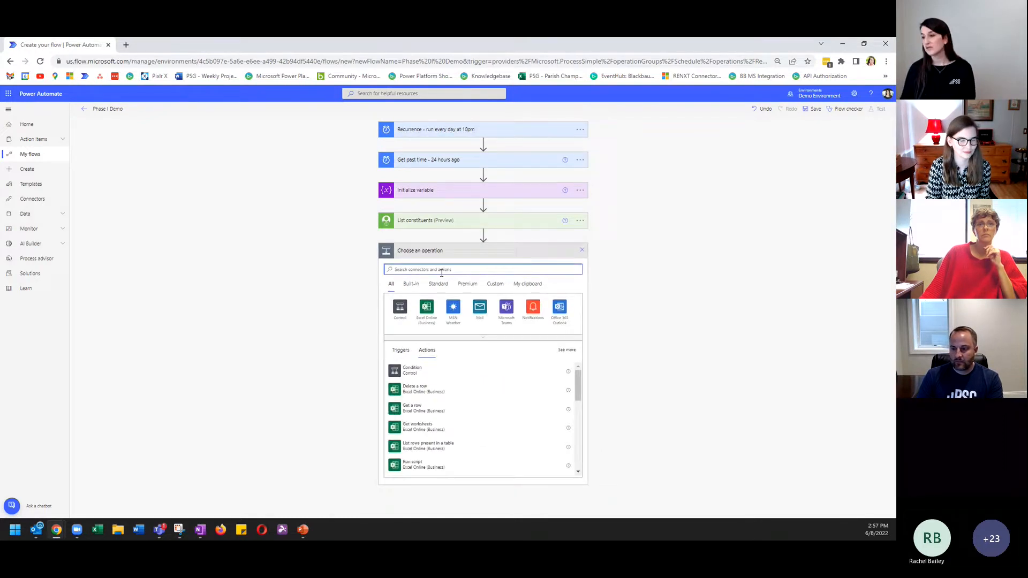
{"action": "type", "text": "searc"}
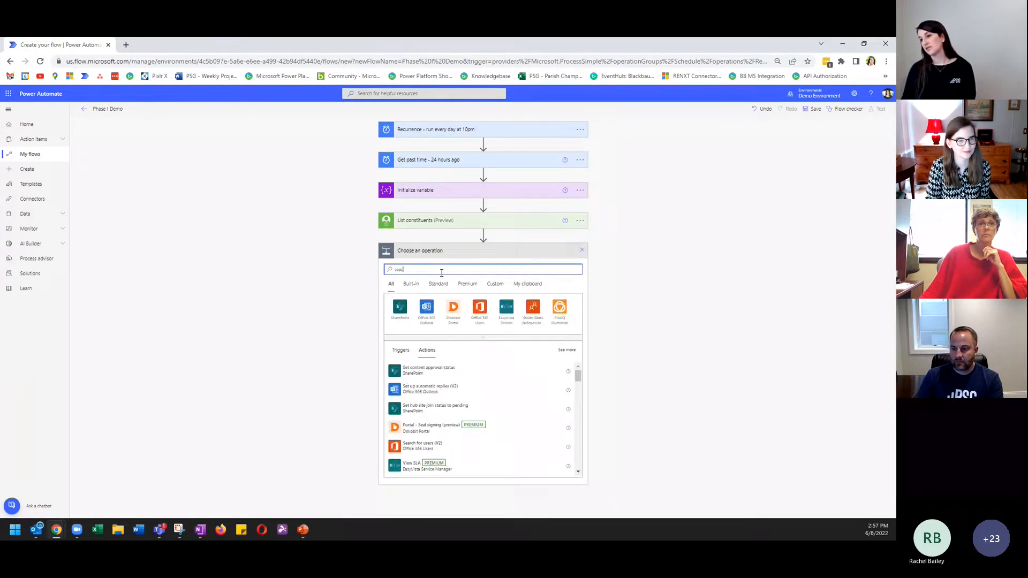
{"action": "key", "text": "BackSpace"}
{"action": "key", "text": "BackSpace"}
{"action": "key", "text": "BackSpace"}
{"action": "key", "text": "BackSpace"}
{"action": "key", "text": "BackSpace"}
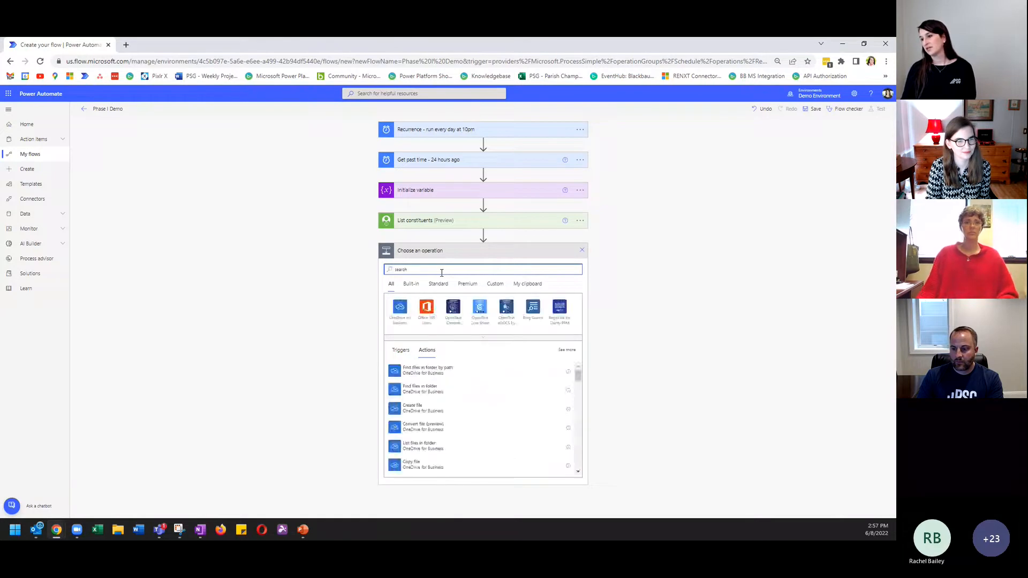
{"action": "type", "text": "blackbaud"}
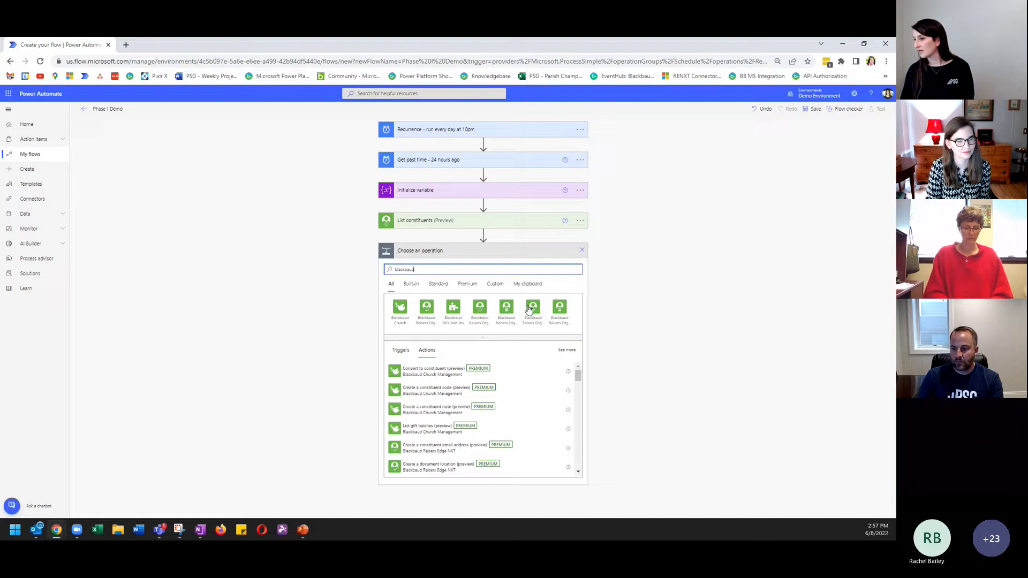
{"action": "left_click", "coordinate": [480, 318]}
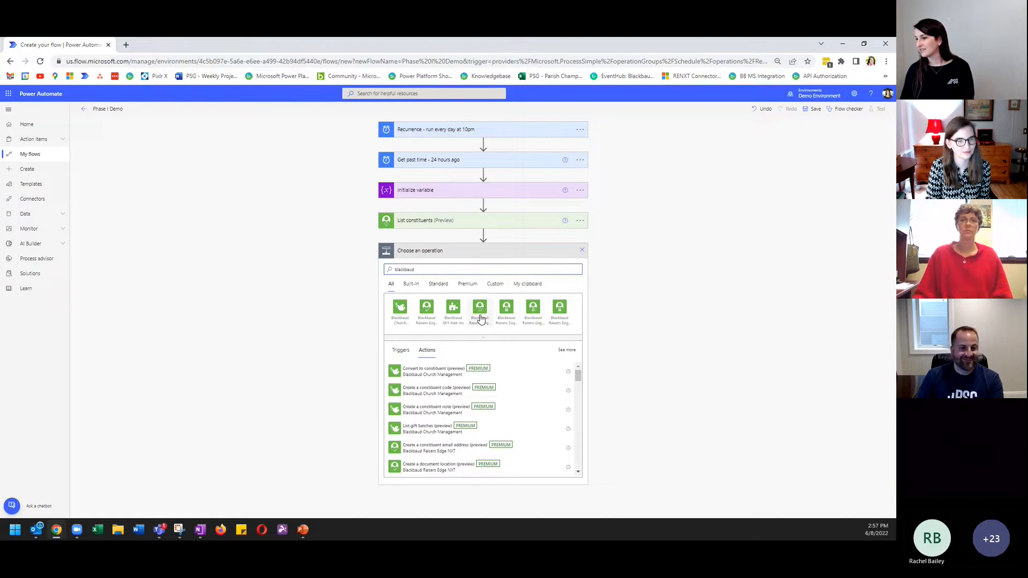
{"action": "type", "text": "search"}
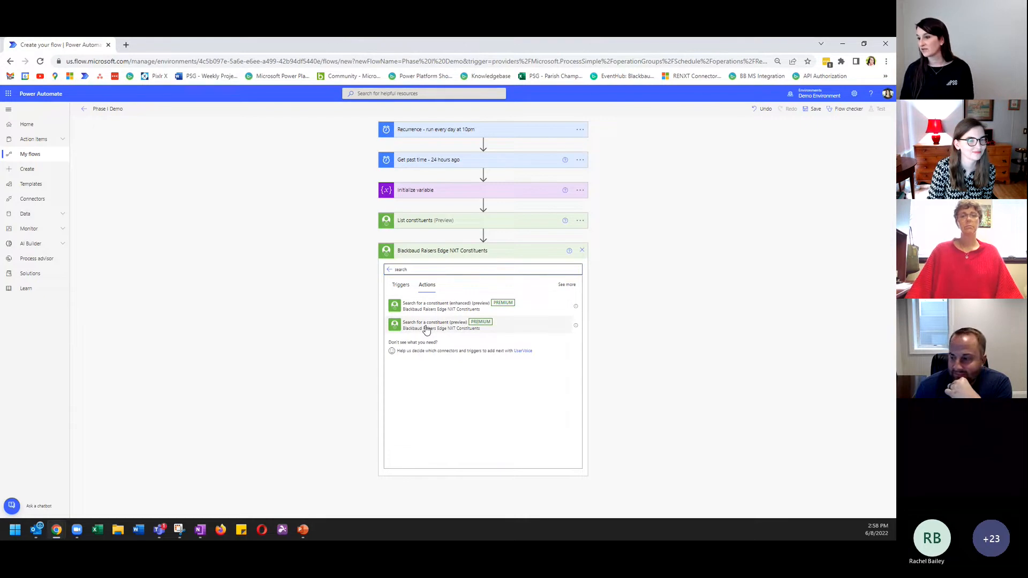
{"action": "left_click", "coordinate": [426, 328]}
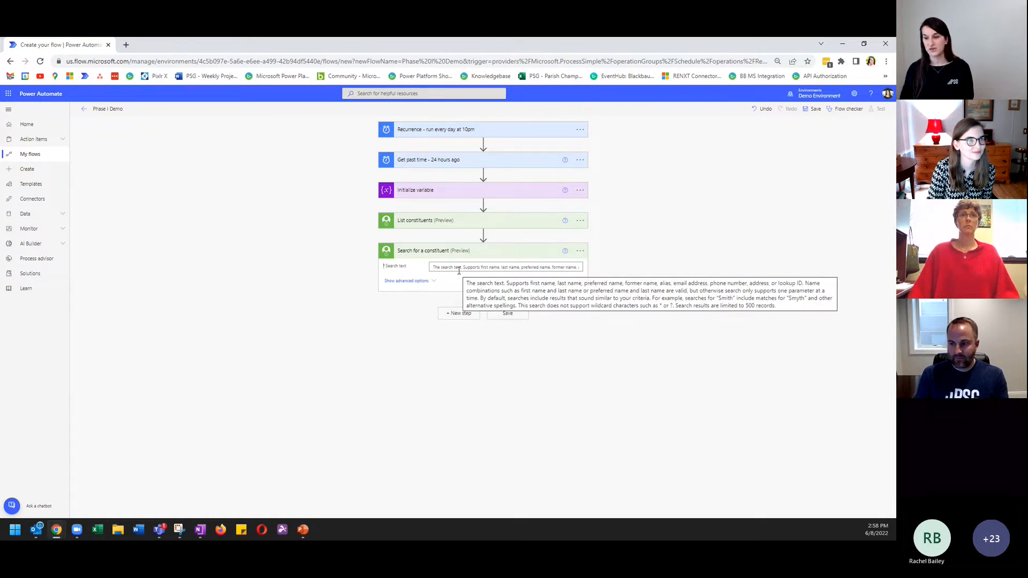
- Look through the List constituents dynamic content offered for the Search text of Search for a constituent, including the matches for "email"
{"action": "left_click", "coordinate": [459, 271]}
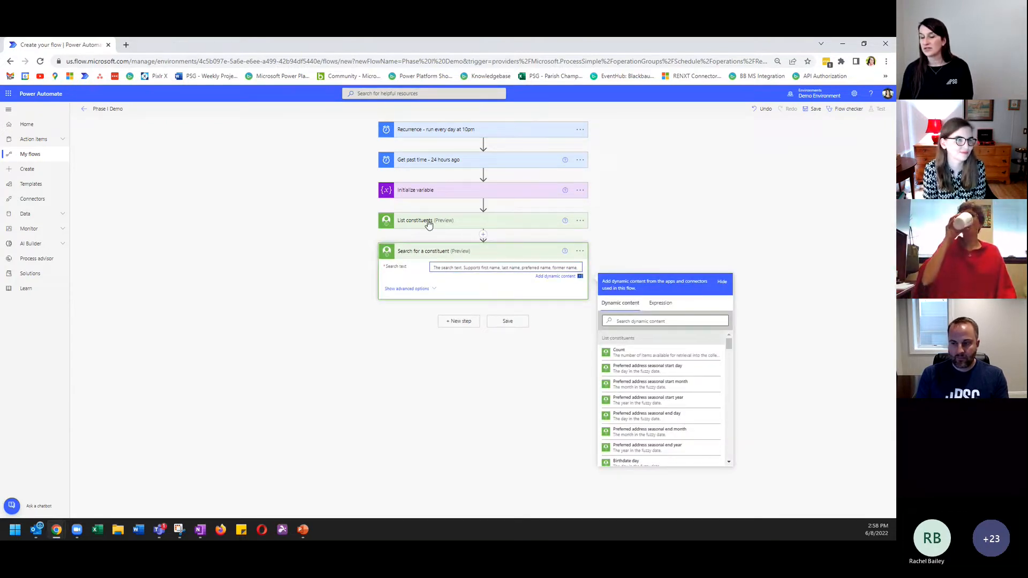
{"action": "left_click", "coordinate": [665, 321]}
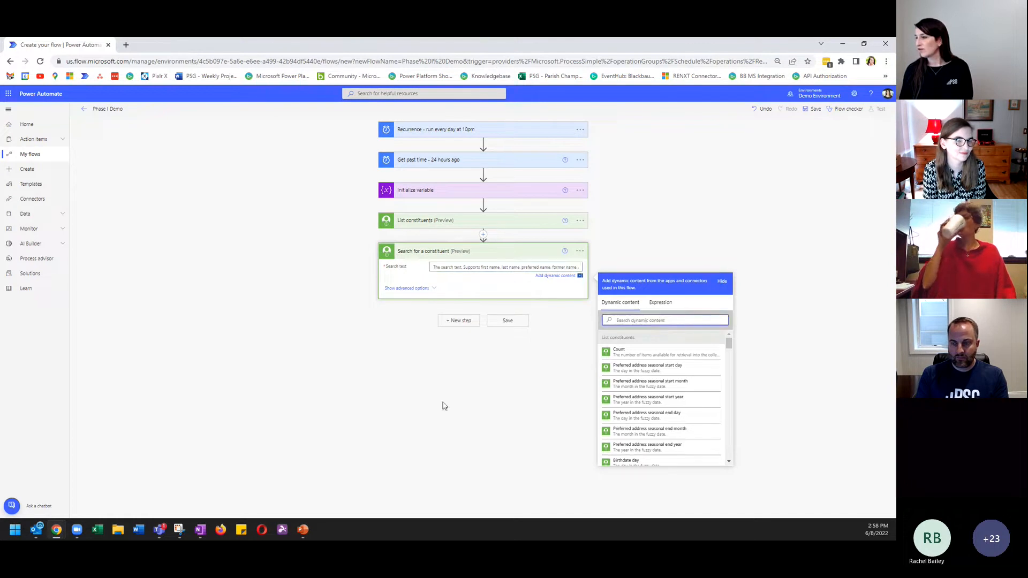
{"action": "left_click", "coordinate": [469, 266]}
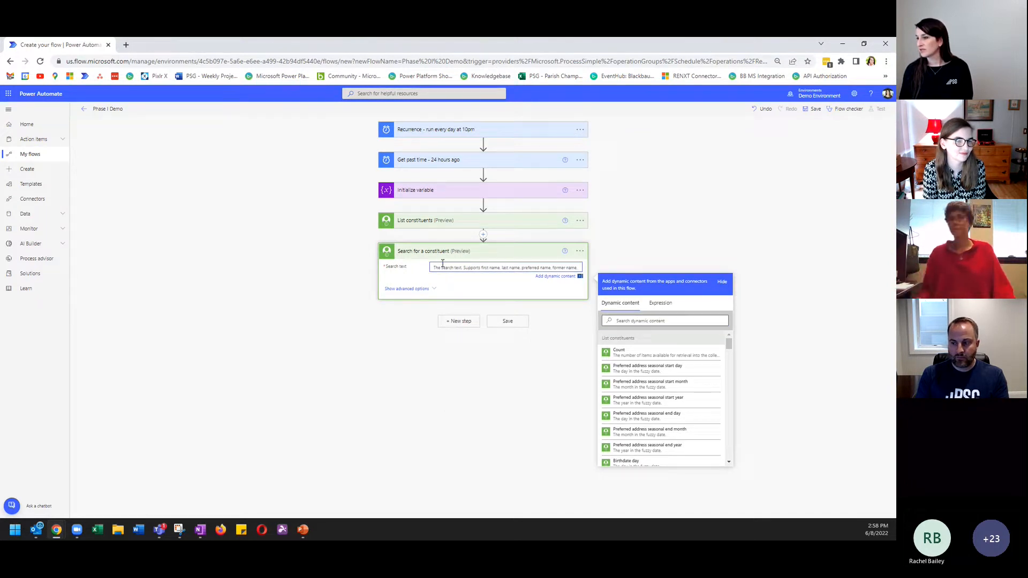
{"action": "left_click", "coordinate": [640, 321]}
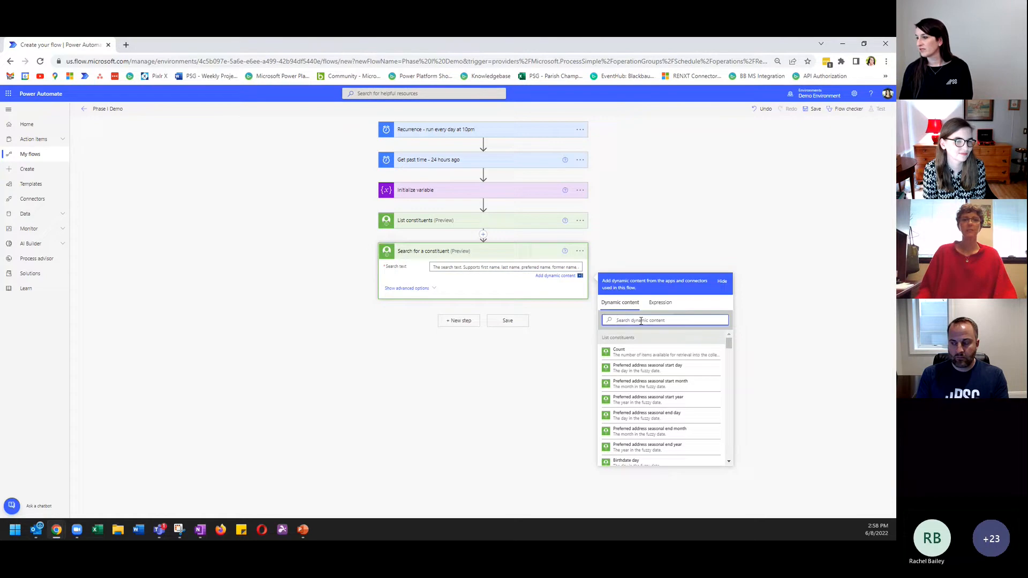
{"action": "type", "text": "email"}
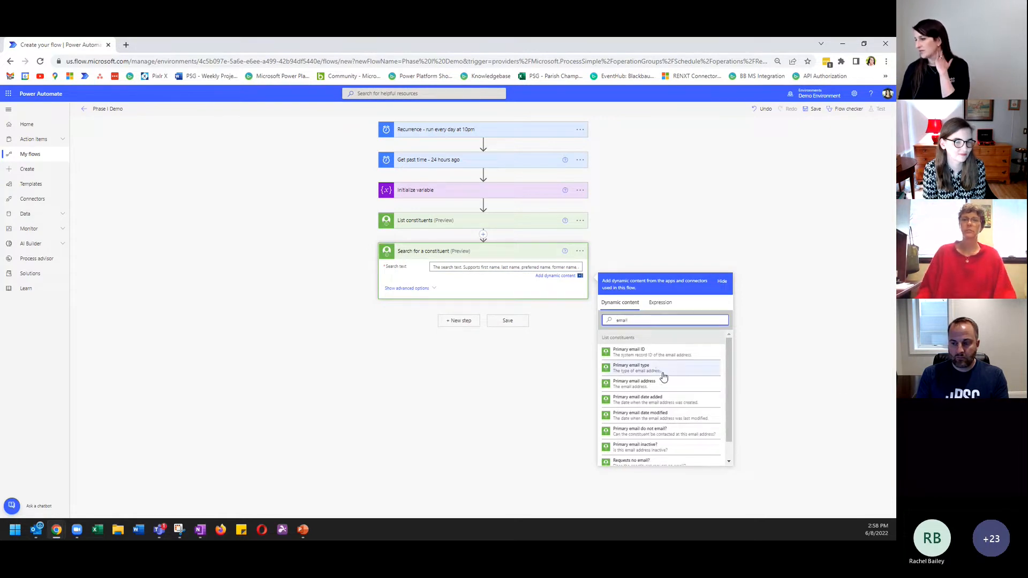
{"action": "left_click_drag", "start_coordinate": [649, 322], "coordinate": [489, 320]}
{"action": "key", "text": "BackSpace"}
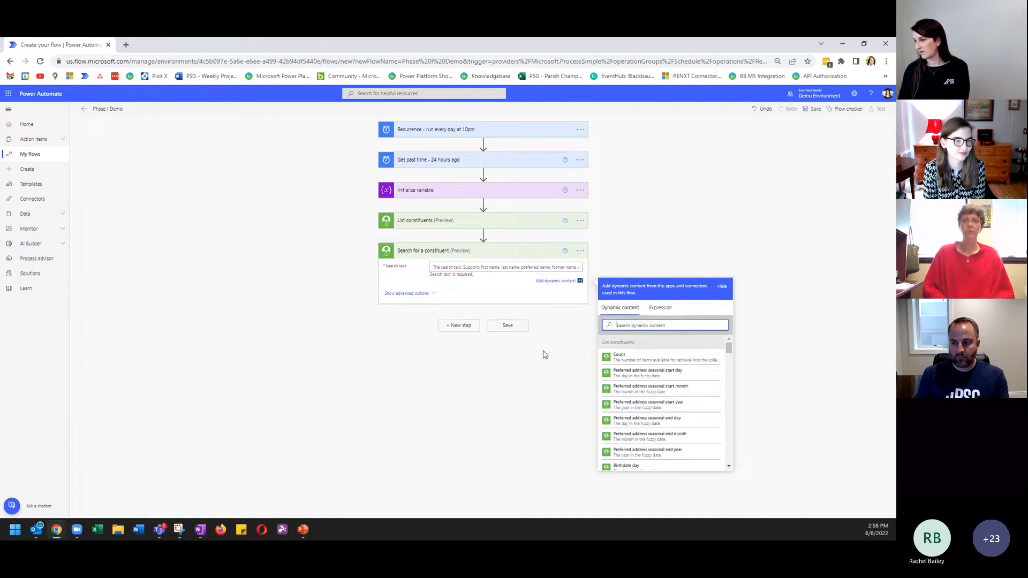
{"action": "scroll", "coordinate": [668, 407], "scroll_direction": "down", "scroll_amount": 3}
{"action": "scroll", "coordinate": [668, 407], "scroll_direction": "down", "scroll_amount": 3}
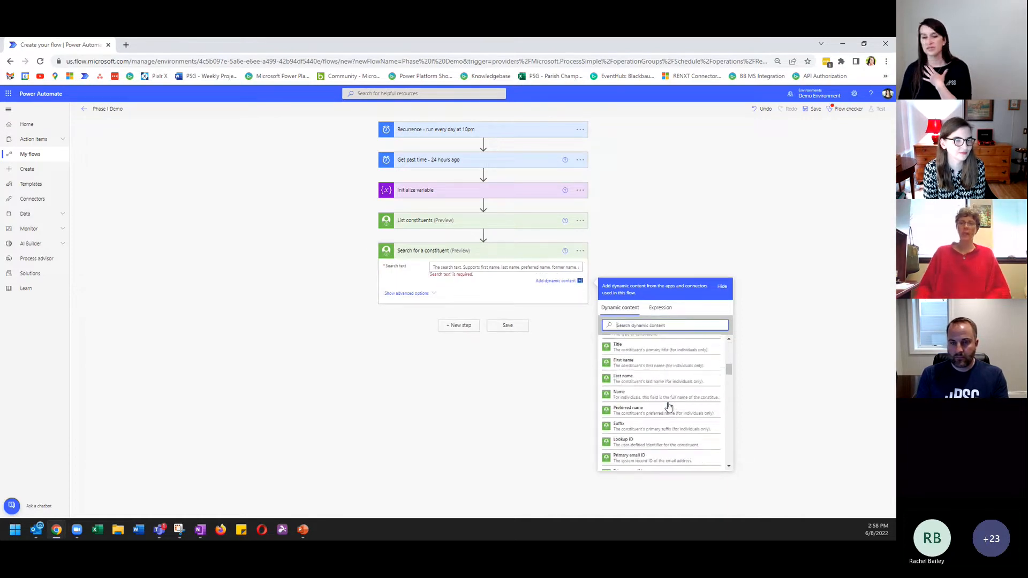
{"action": "scroll", "coordinate": [669, 406], "scroll_direction": "down", "scroll_amount": 5}
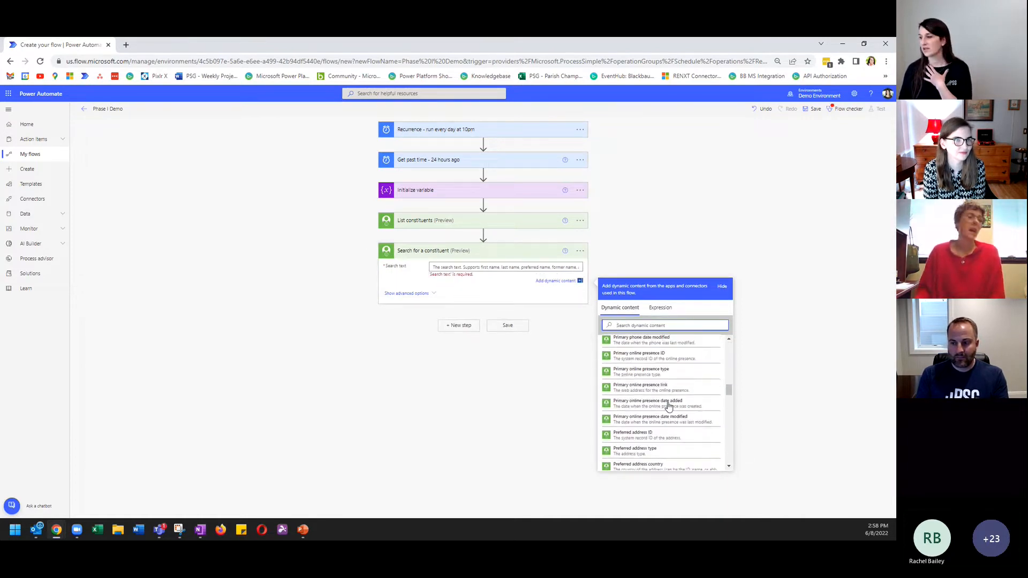
{"action": "scroll", "coordinate": [668, 406], "scroll_direction": "down", "scroll_amount": 10}
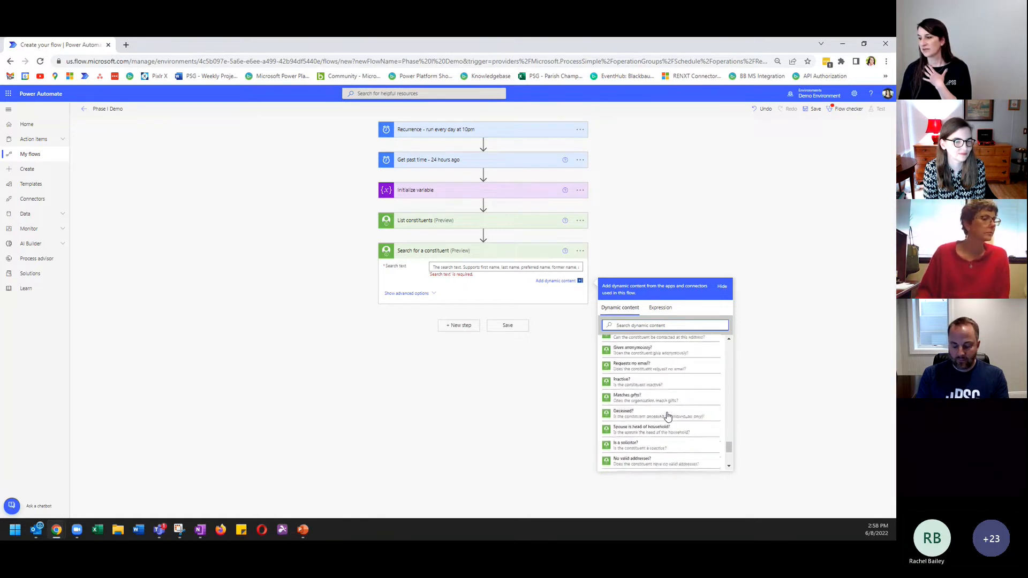
{"action": "scroll", "coordinate": [665, 425], "scroll_direction": "up", "scroll_amount": 8}
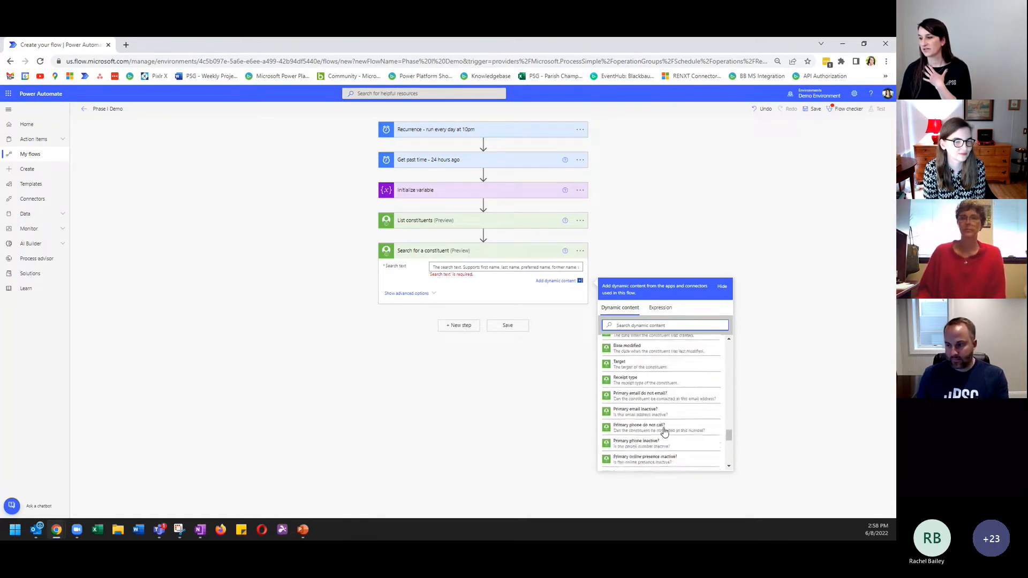
{"action": "scroll", "coordinate": [661, 429], "scroll_direction": "up", "scroll_amount": 8}
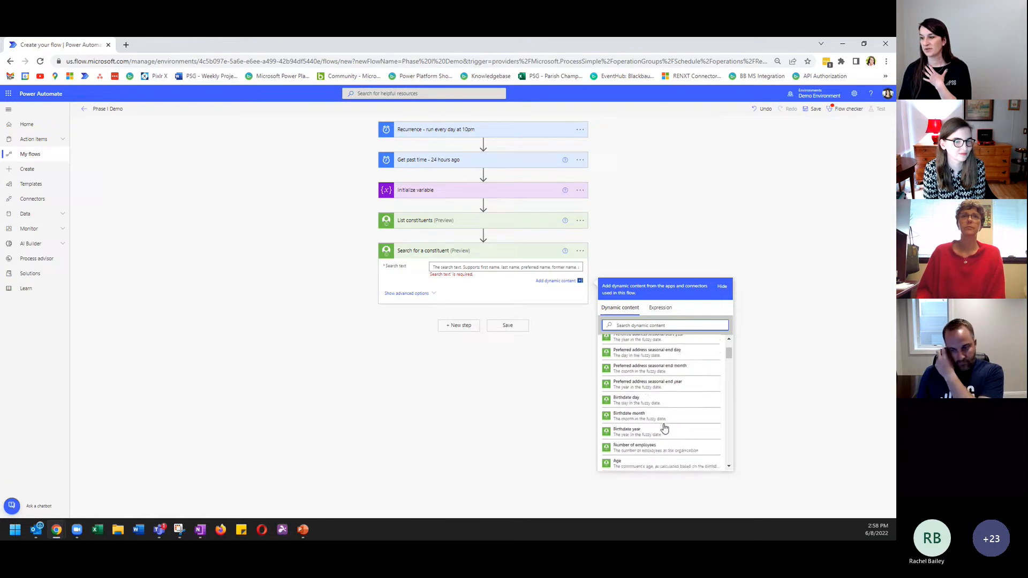
{"action": "scroll", "coordinate": [650, 426], "scroll_direction": "up", "scroll_amount": 3}
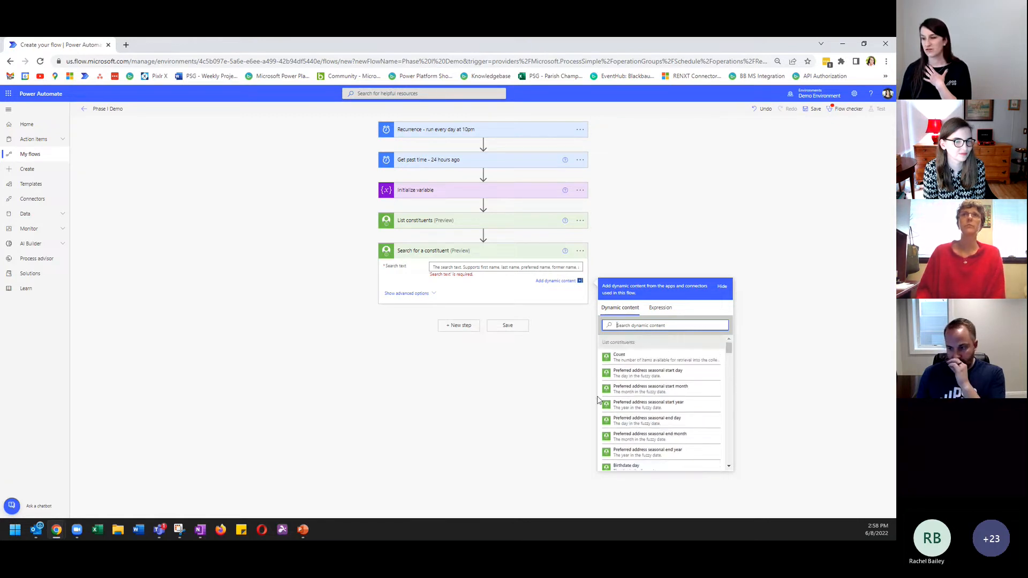
- Find the email fields in the dynamic content and set the Search text to the Primary email address from List constituents
{"action": "left_click", "coordinate": [641, 329]}
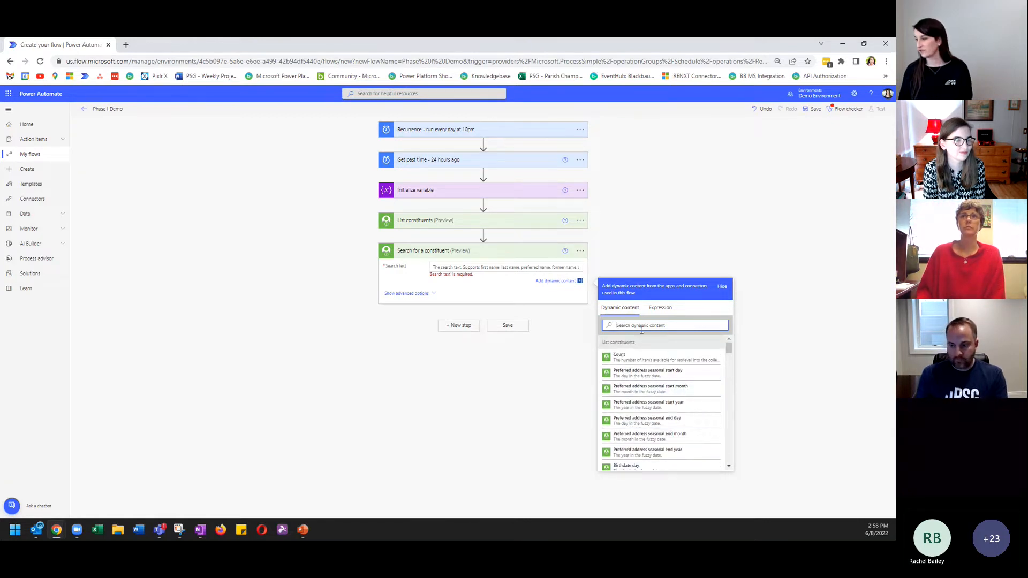
{"action": "type", "text": "email"}
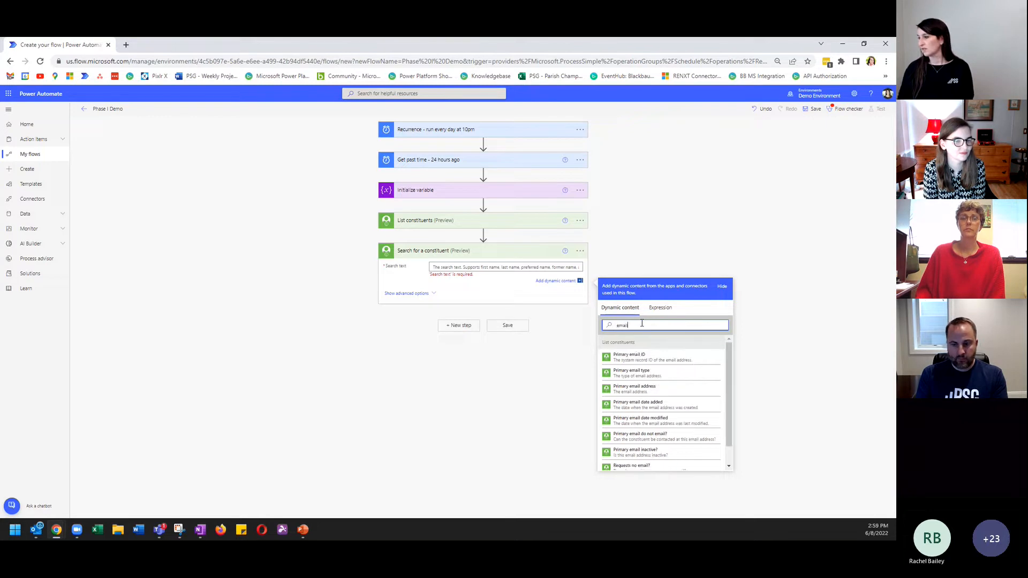
{"action": "left_click", "coordinate": [663, 396]}
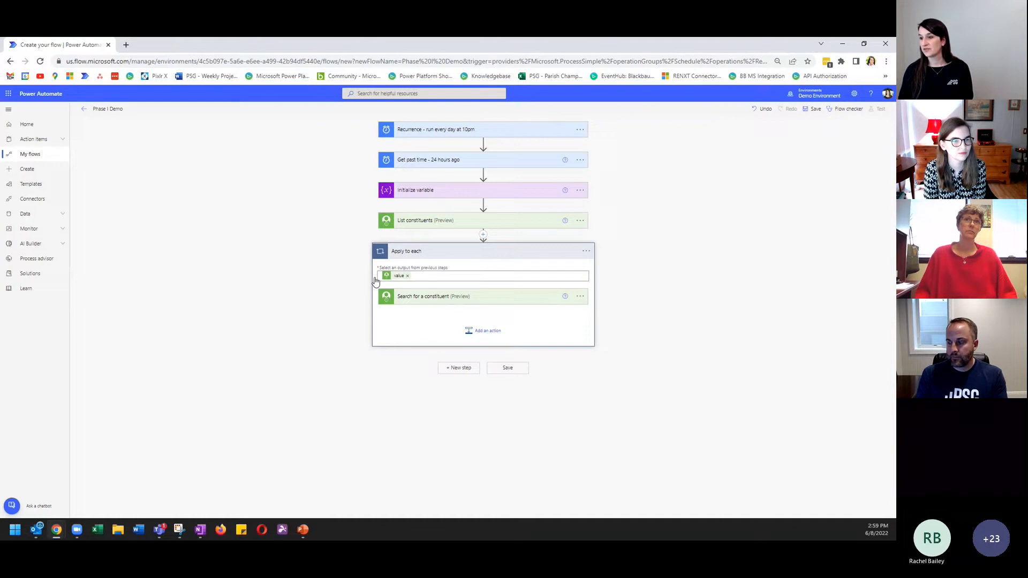
- Rename the Apply to each loop as "Apply to each - constituent added in the last 24 hours"
{"action": "mouse_move", "coordinate": [395, 280]}
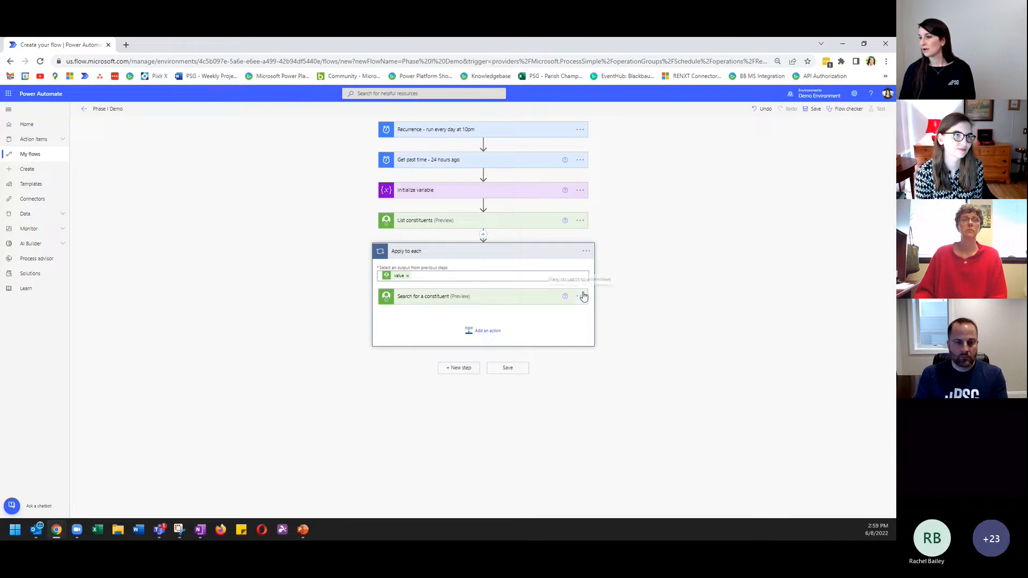
{"action": "left_click", "coordinate": [586, 251]}
{"action": "left_click", "coordinate": [615, 263]}
{"action": "left_click", "coordinate": [432, 249]}
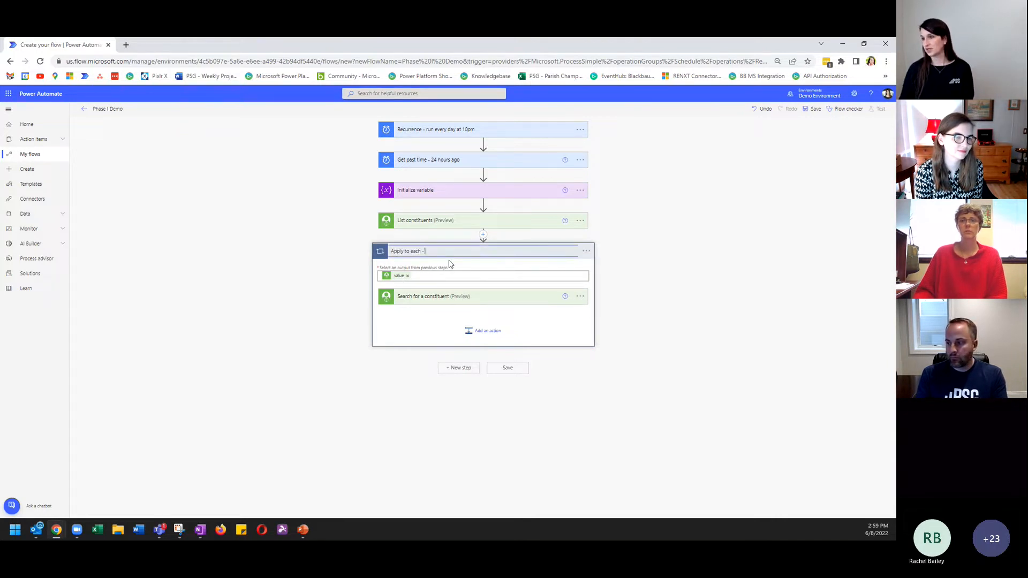
{"action": "type", "text": "- constituent"}
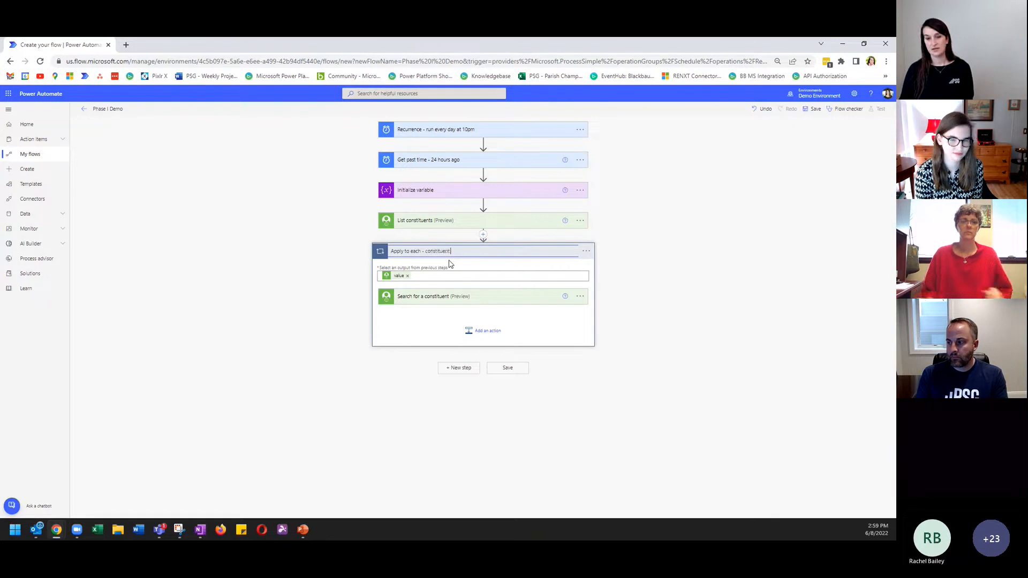
{"action": "type", "text": " added in the last 24 hours"}
{"action": "key", "text": "Return"}
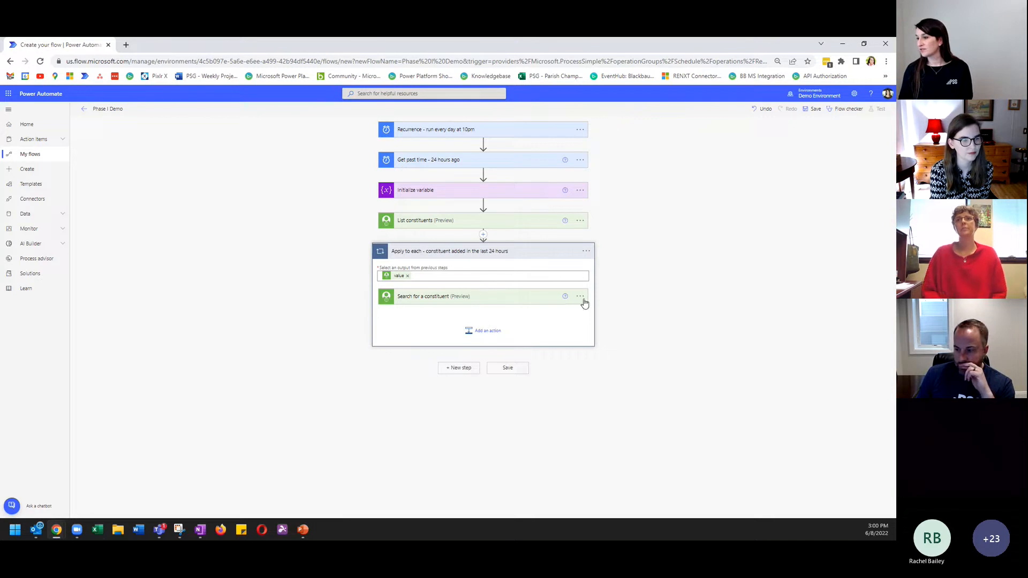
- Expand the Search for a constituent action inside the loop and rename it as "Search for a constituent - by email"
{"action": "left_click", "coordinate": [462, 309]}
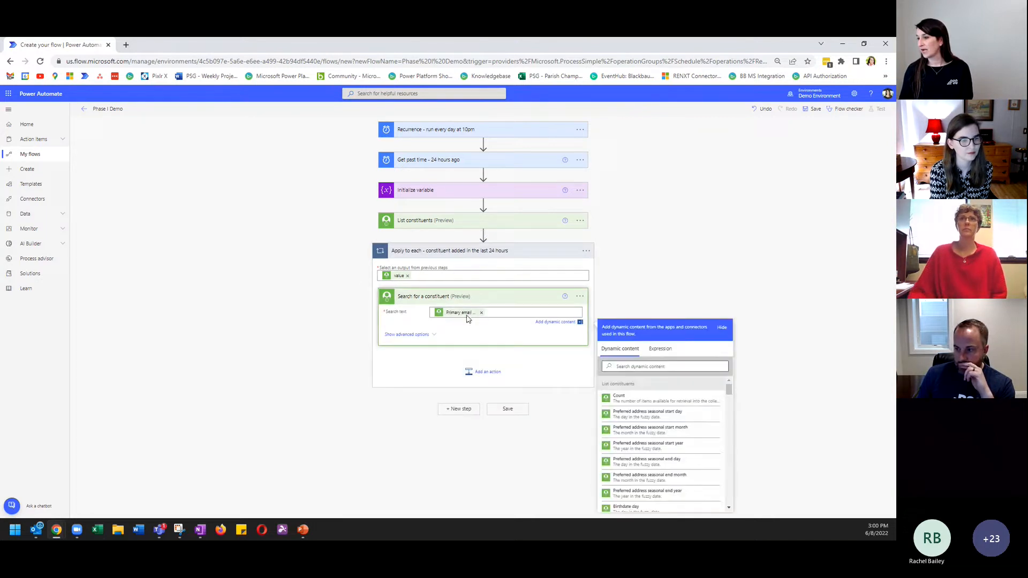
{"action": "left_click", "coordinate": [579, 298]}
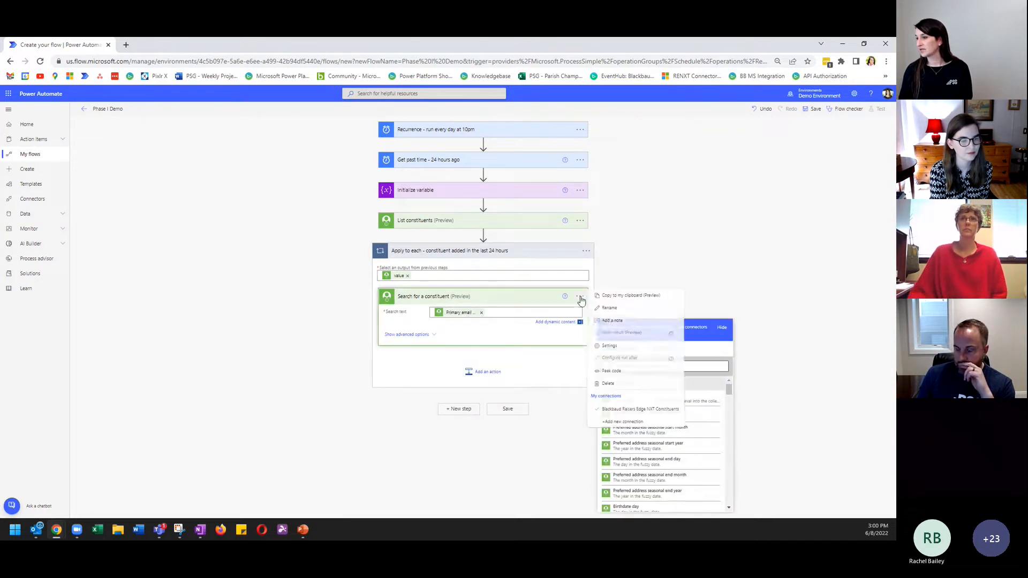
{"action": "left_click", "coordinate": [610, 308]}
{"action": "left_click", "coordinate": [460, 296]}
{"action": "type", "text": "- b"}
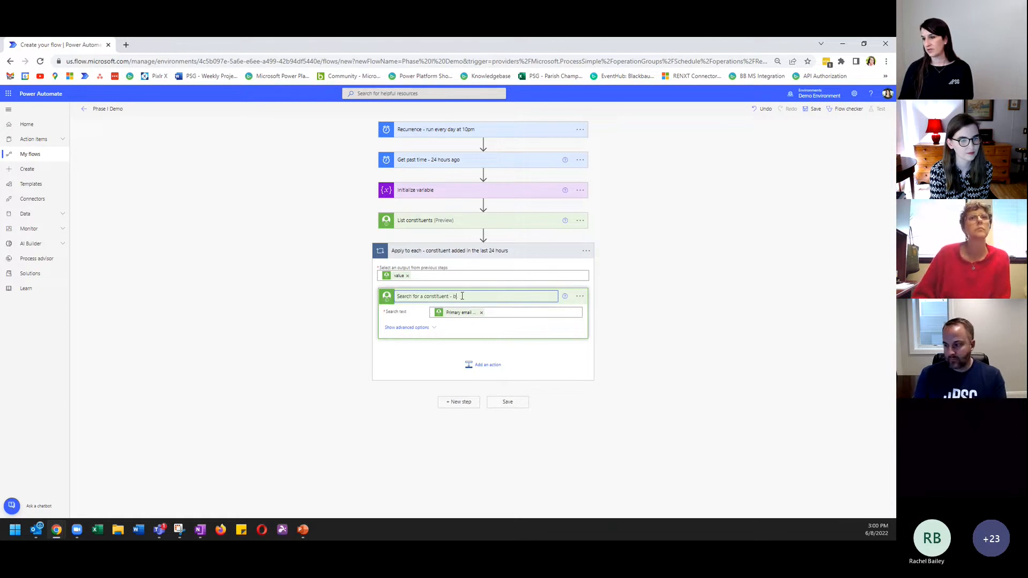
{"action": "type", "text": "y email"}
{"action": "key", "text": "Return"}
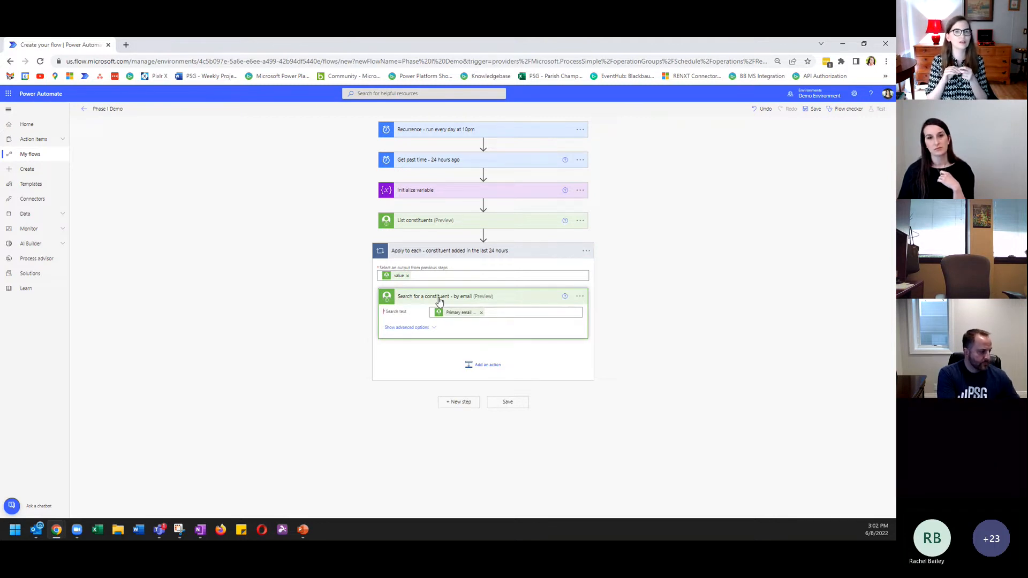
- Add a Condition below the email search inside the loop, checking whether the search's Count is equal to 1
{"action": "left_click", "coordinate": [474, 366]}
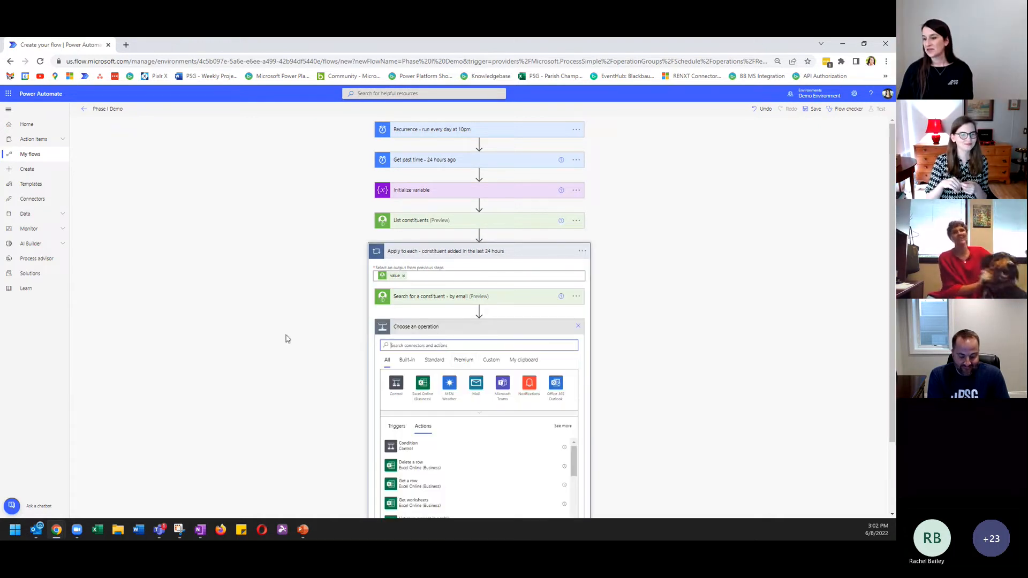
{"action": "left_click", "coordinate": [409, 448]}
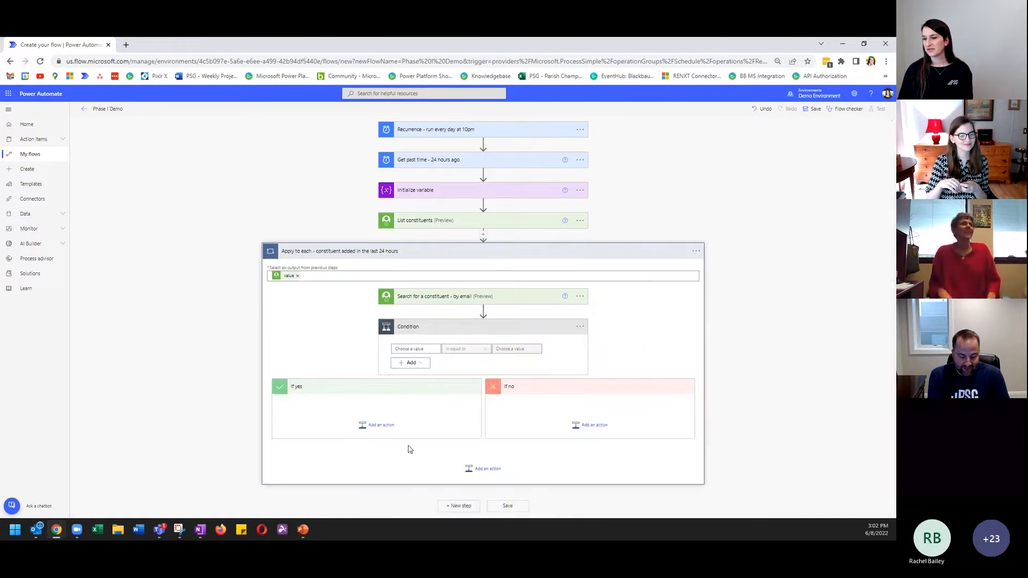
{"action": "left_click", "coordinate": [415, 349]}
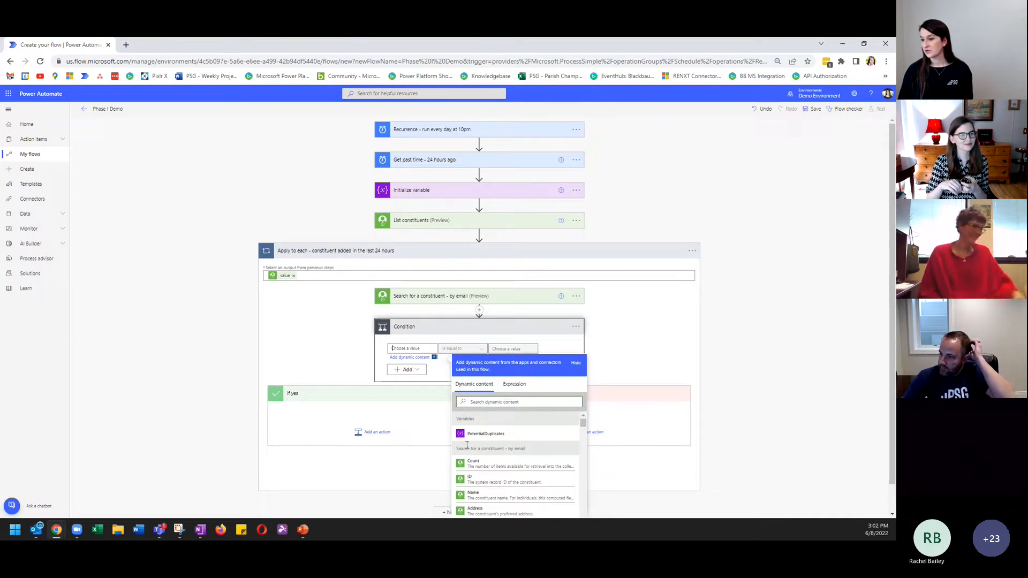
{"action": "scroll", "coordinate": [739, 316], "scroll_direction": "down", "scroll_amount": 1}
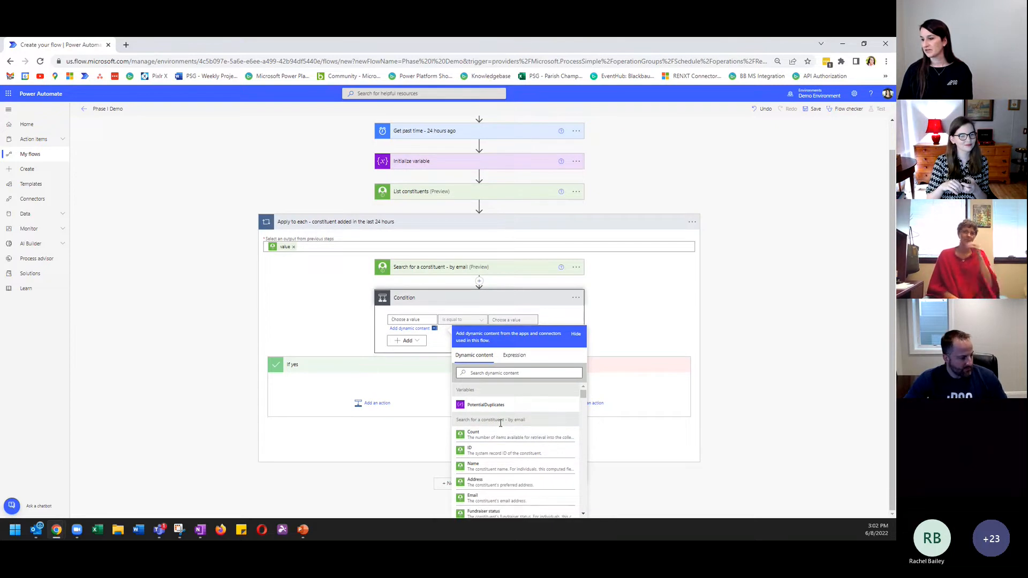
{"action": "scroll", "coordinate": [500, 433], "scroll_direction": "down", "scroll_amount": 5}
{"action": "scroll", "coordinate": [503, 444], "scroll_direction": "down", "scroll_amount": 4}
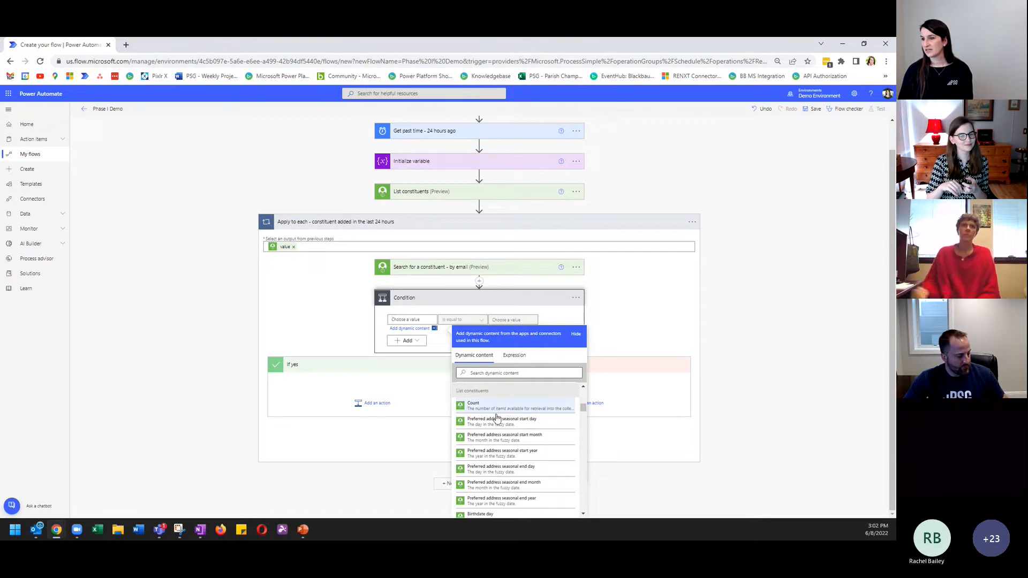
{"action": "scroll", "coordinate": [508, 454], "scroll_direction": "up", "scroll_amount": 9}
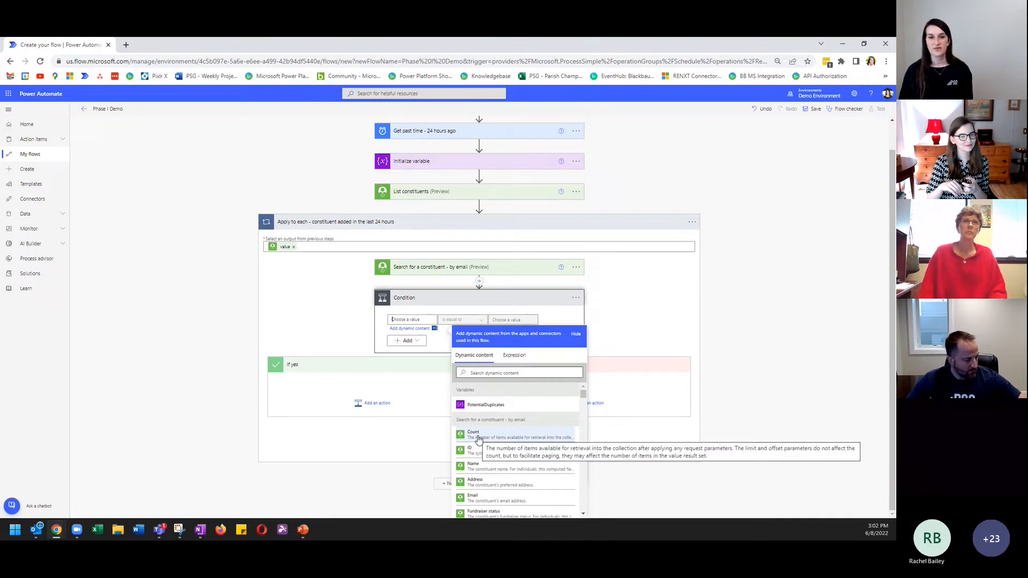
{"action": "left_click", "coordinate": [474, 434]}
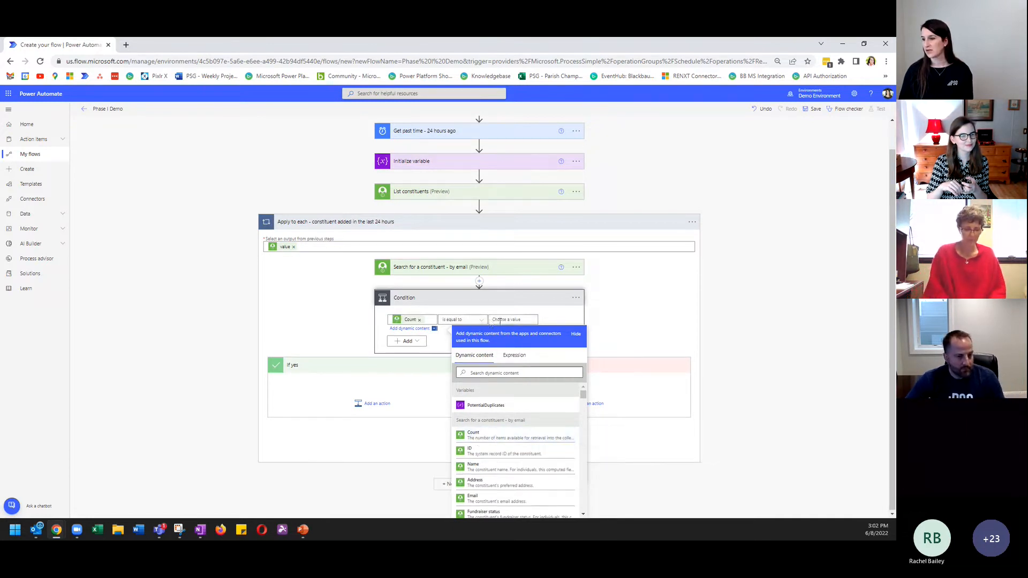
{"action": "left_click", "coordinate": [510, 320]}
{"action": "type", "text": "1"}
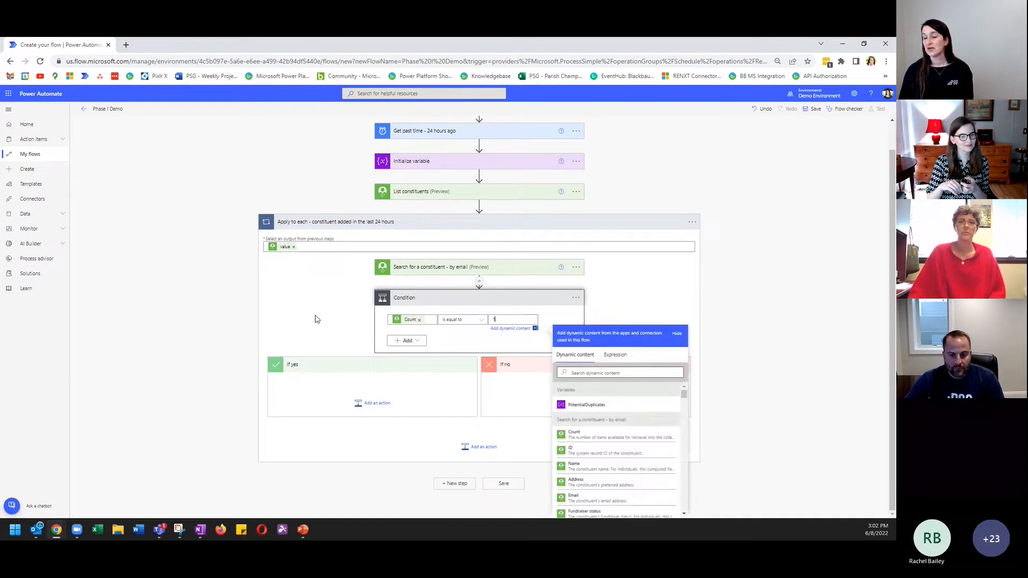
{"action": "left_click", "coordinate": [225, 283]}
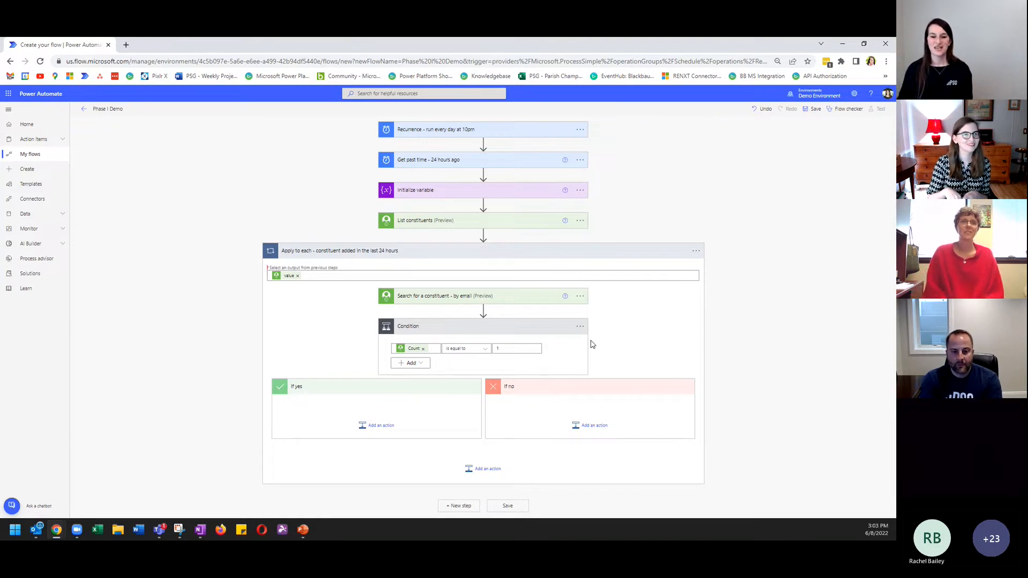
- Leave the If yes branch without an action and change the condition's operator to "is greater than or equal to"
{"action": "left_click", "coordinate": [367, 426]}
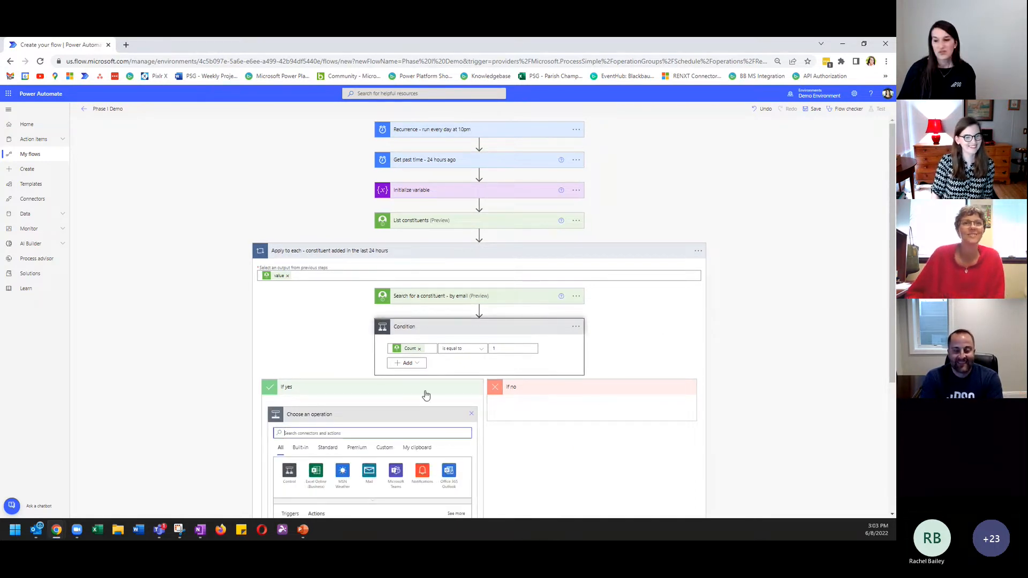
{"action": "left_click", "coordinate": [472, 415]}
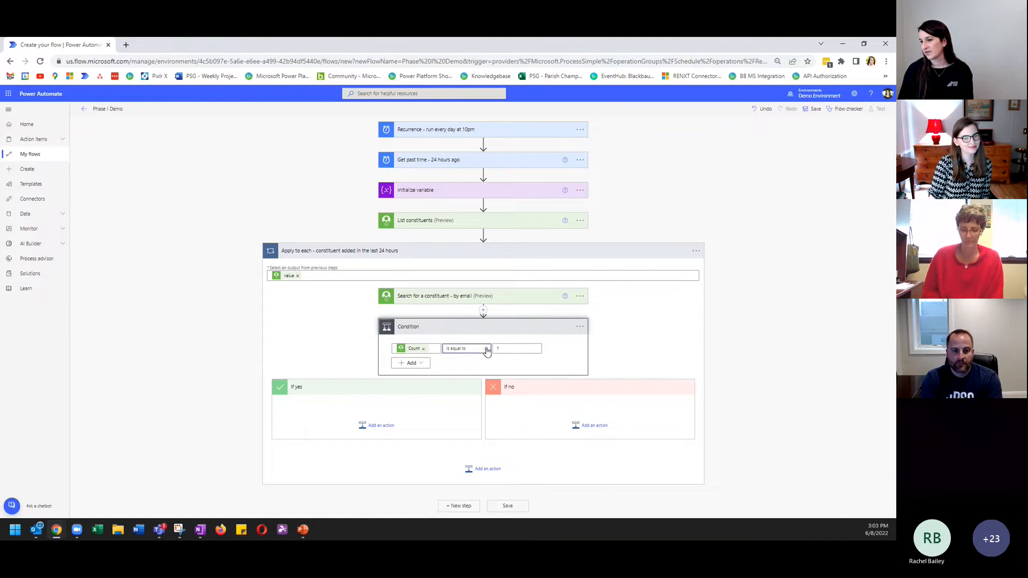
{"action": "left_click", "coordinate": [463, 348]}
{"action": "left_click", "coordinate": [460, 397]}
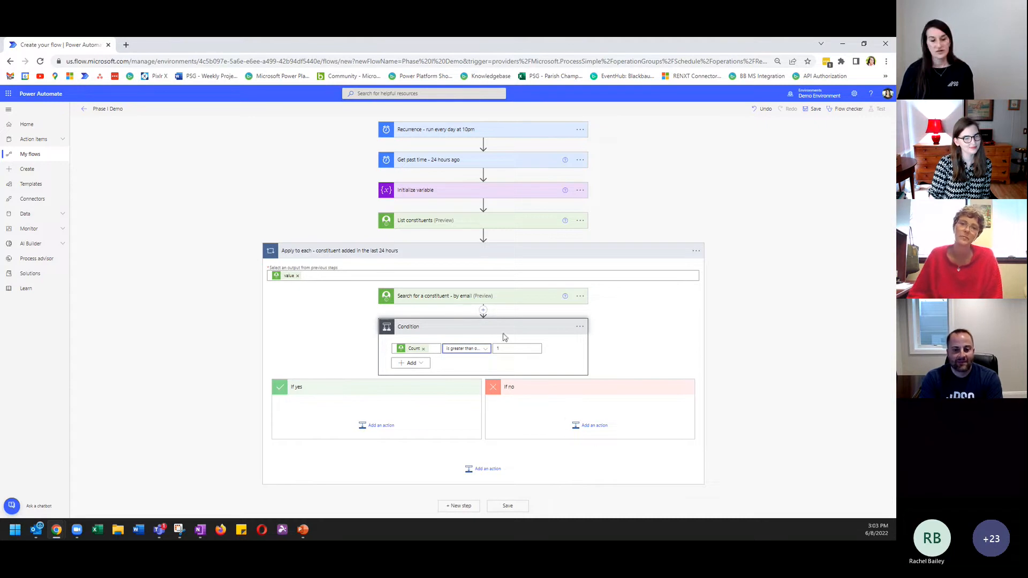
- Add an Append to array variable action to the If yes branch and set its variable name to PotentialDuplicates
{"action": "left_click", "coordinate": [375, 425]}
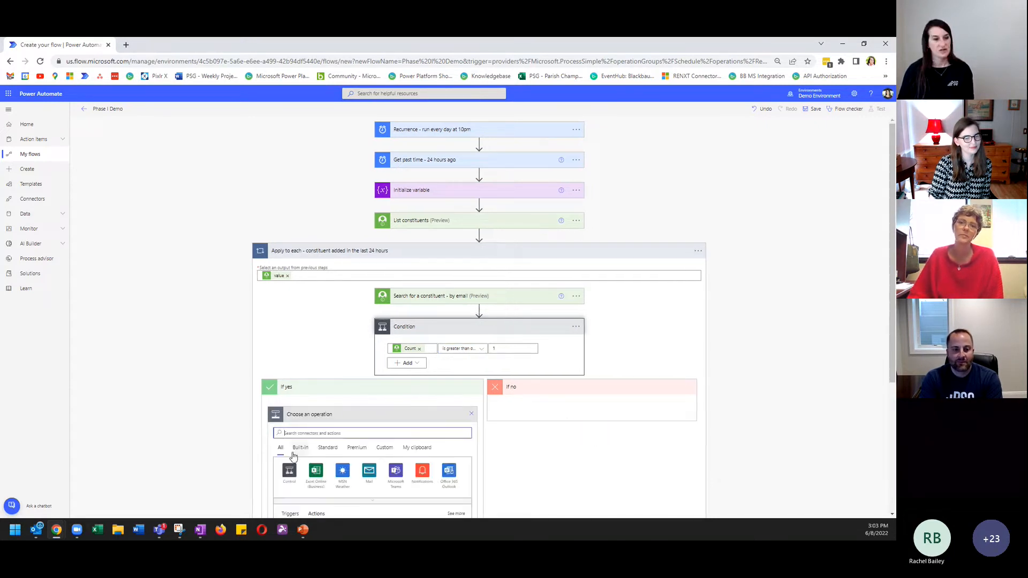
{"action": "scroll", "coordinate": [375, 338], "scroll_direction": "down", "scroll_amount": 1}
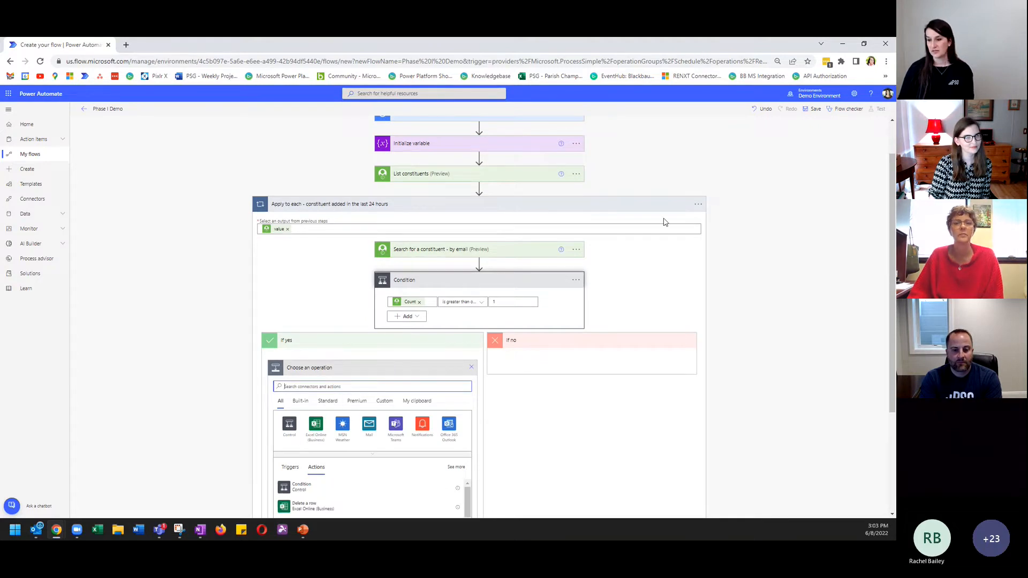
{"action": "type", "text": "appe"}
{"action": "key", "text": "BackSpace"}
{"action": "key", "text": "BackSpace"}
{"action": "key", "text": "BackSpace"}
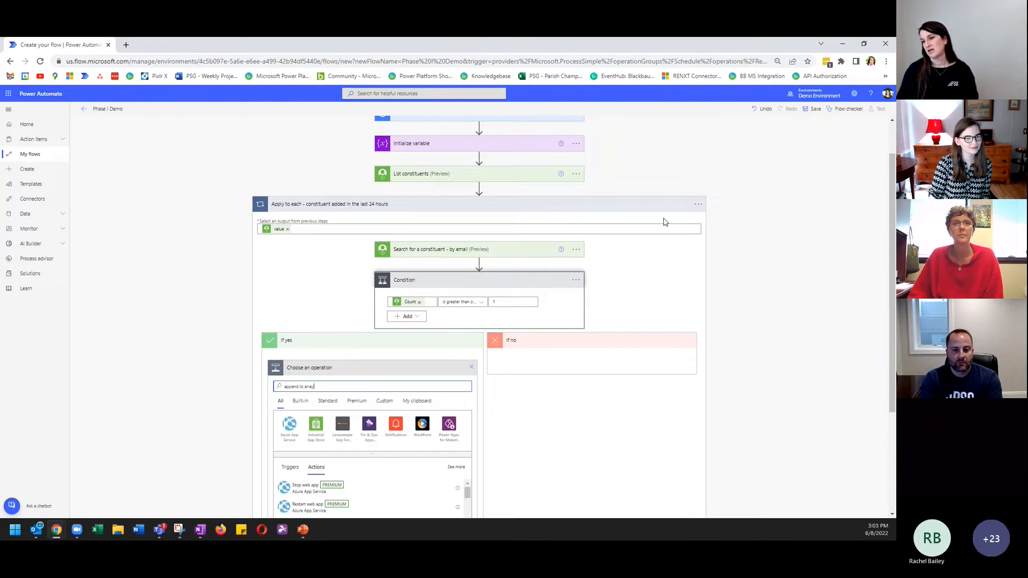
{"action": "left_click", "coordinate": [383, 487]}
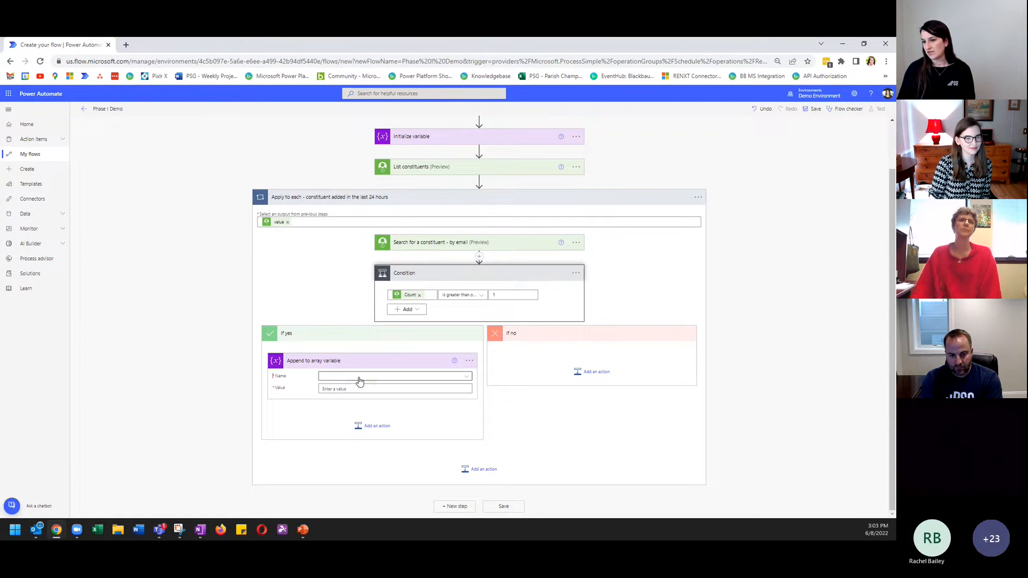
{"action": "left_click", "coordinate": [325, 380]}
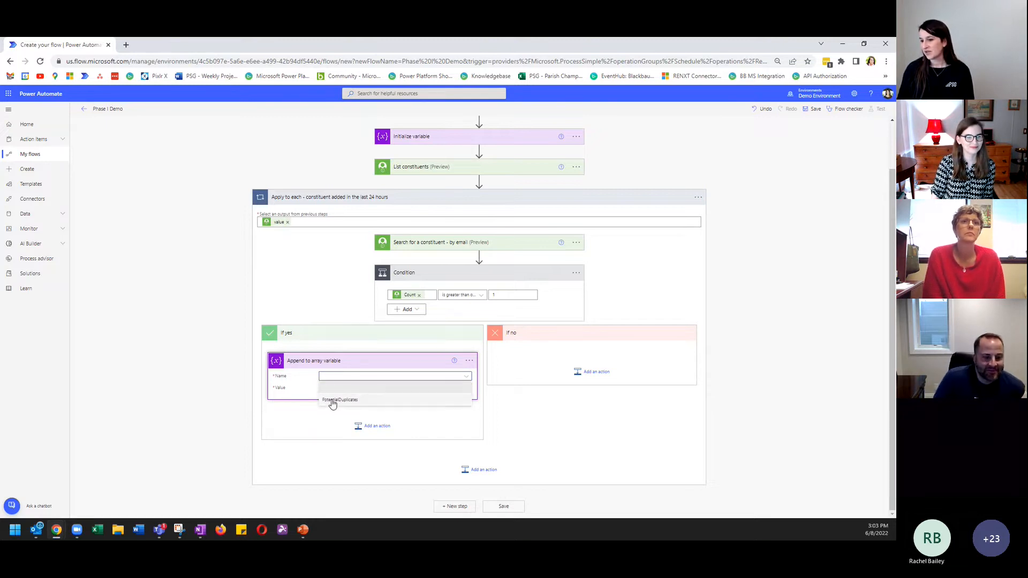
{"action": "left_click", "coordinate": [332, 401]}
- Begin the appended value with an opening bracket and a "Name" entry that uses the Name output of the email search
{"action": "left_click", "coordinate": [337, 389]}
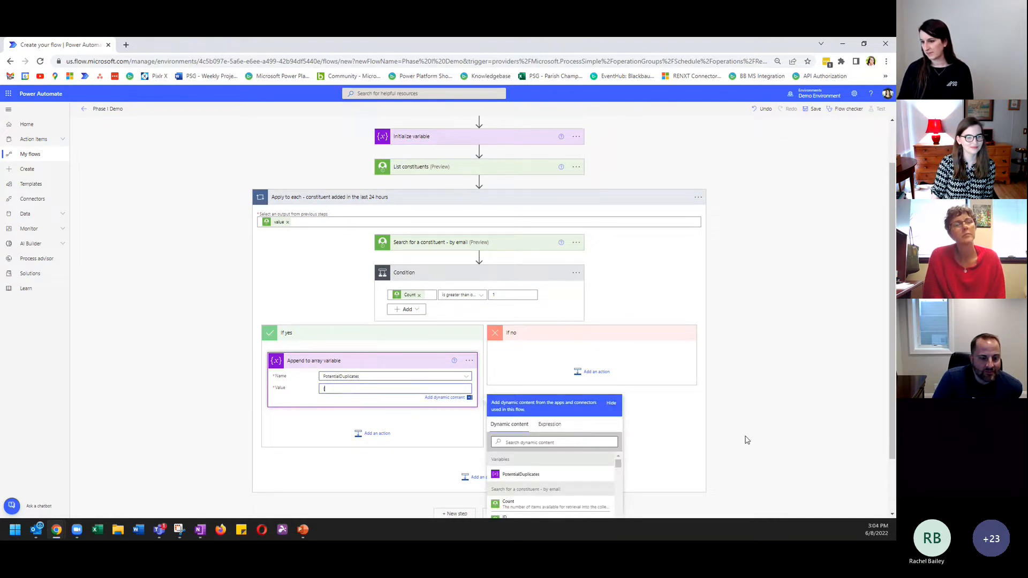
{"action": "type", "text": "["}
{"action": "key", "text": "Return"}
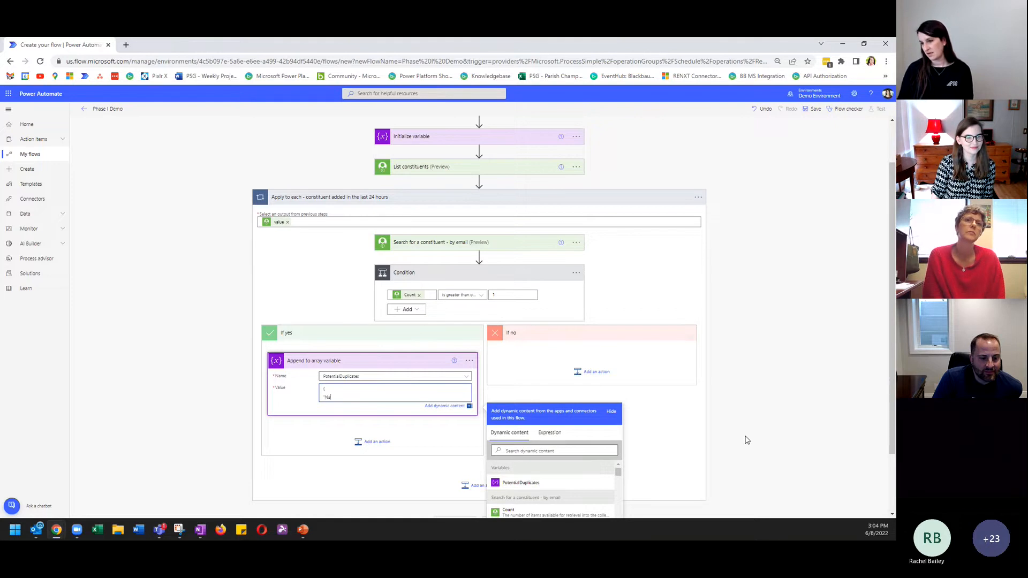
{"action": "type", "text": "\"Name\": "}
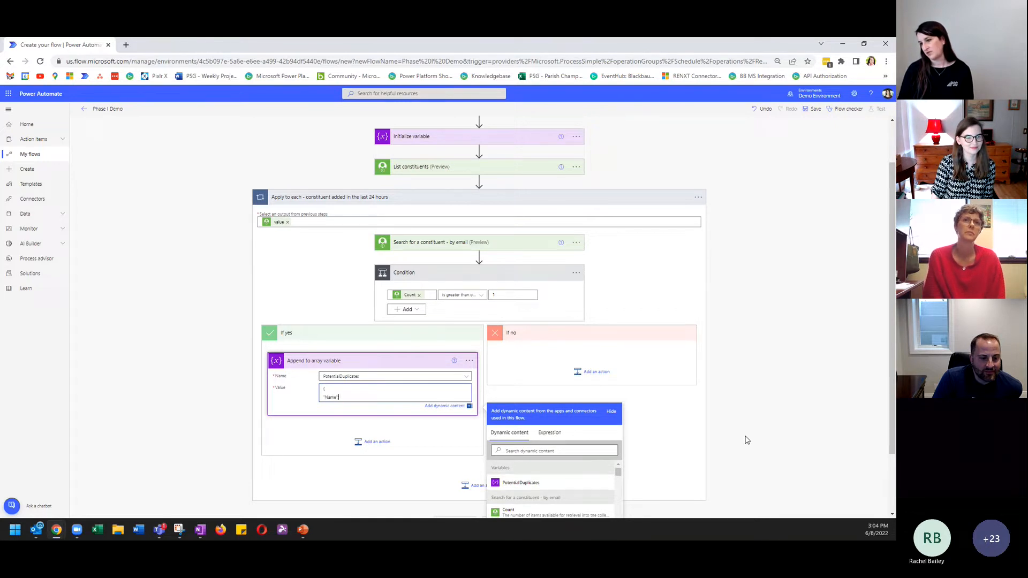
{"action": "type", "text": "\""}
{"action": "left_click", "coordinate": [554, 451]}
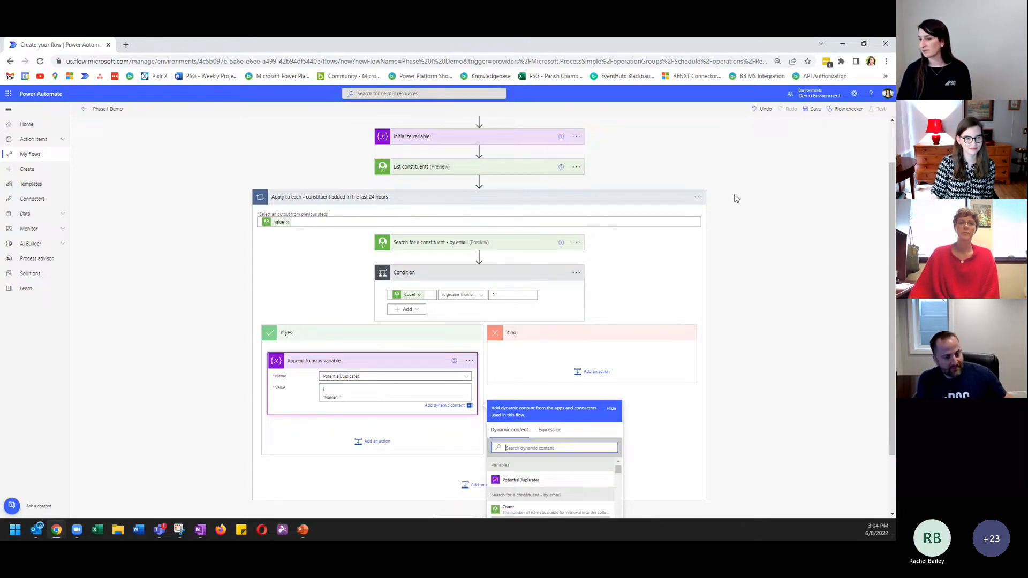
{"action": "scroll", "coordinate": [385, 374], "scroll_direction": "down", "scroll_amount": 2}
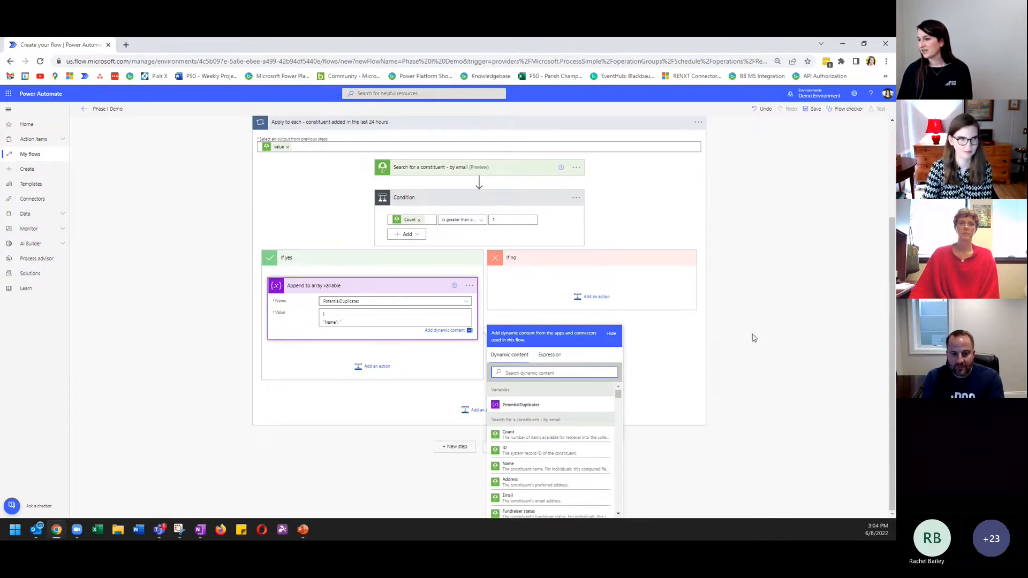
{"action": "type", "text": "n"}
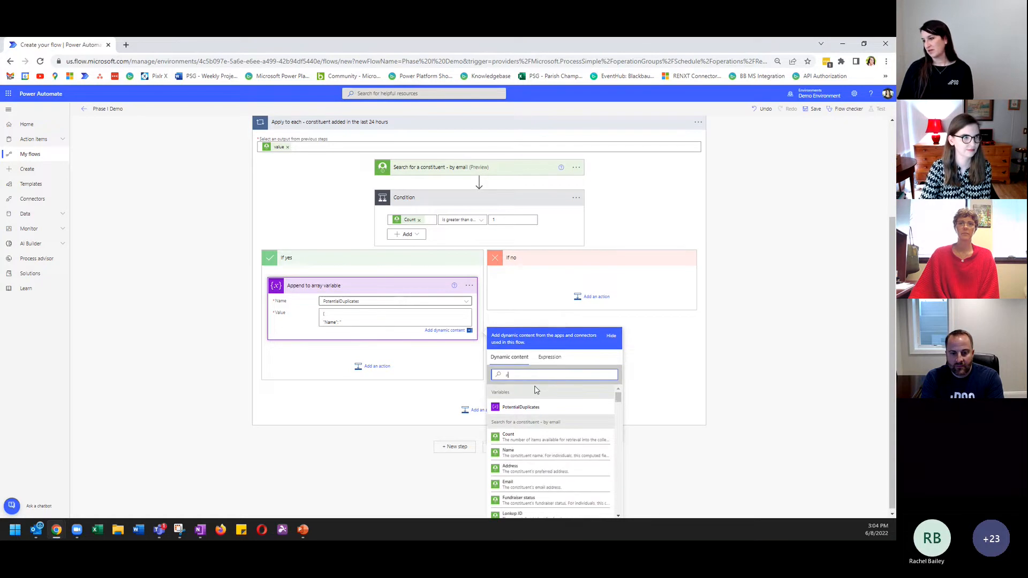
{"action": "type", "text": "ame"}
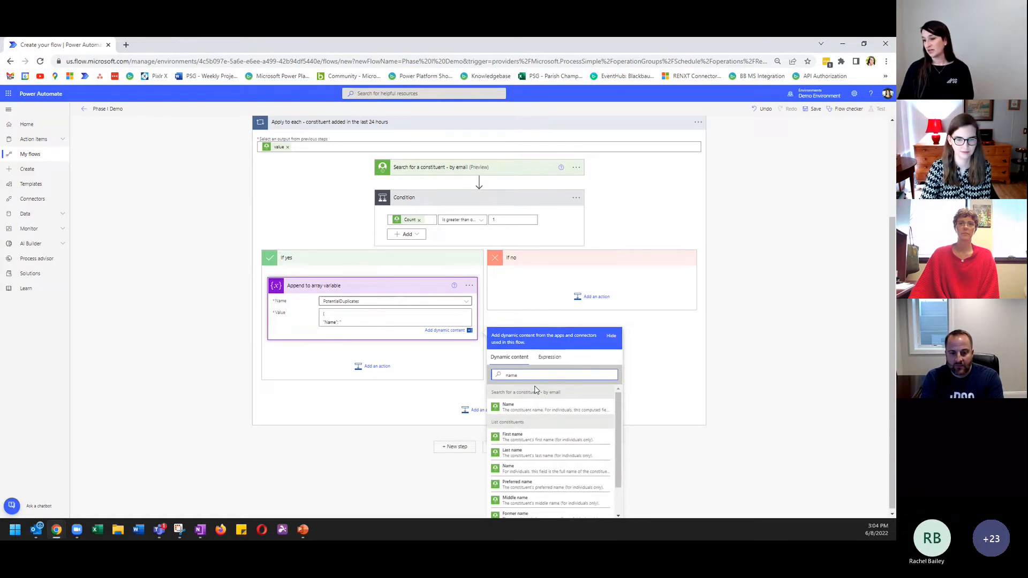
{"action": "left_click", "coordinate": [515, 407]}
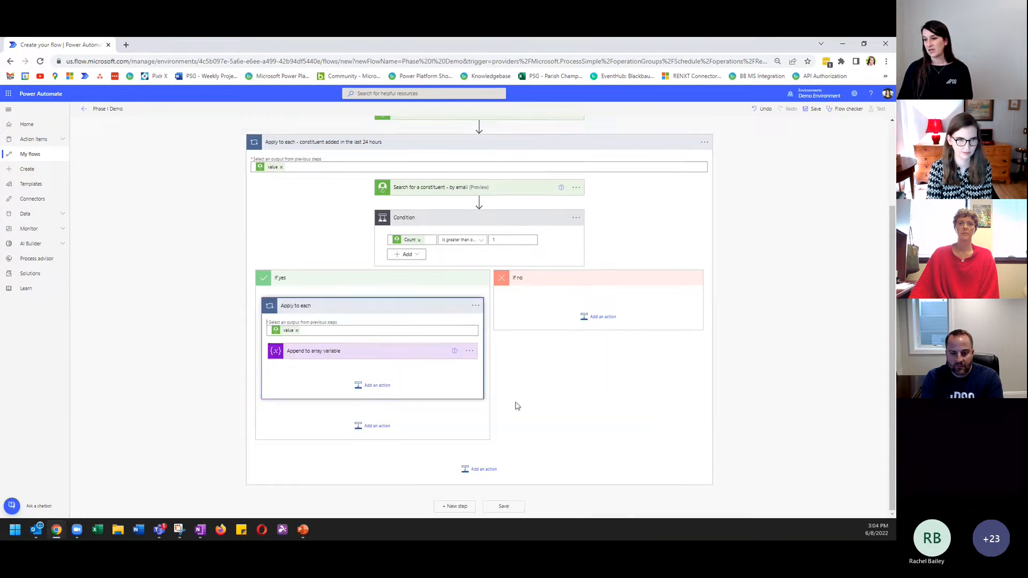
- Reopen the append action inside the new inner loop, close the Name entry's quote and start a "Constituent ID" entry on a new line
{"action": "left_click", "coordinate": [390, 353]}
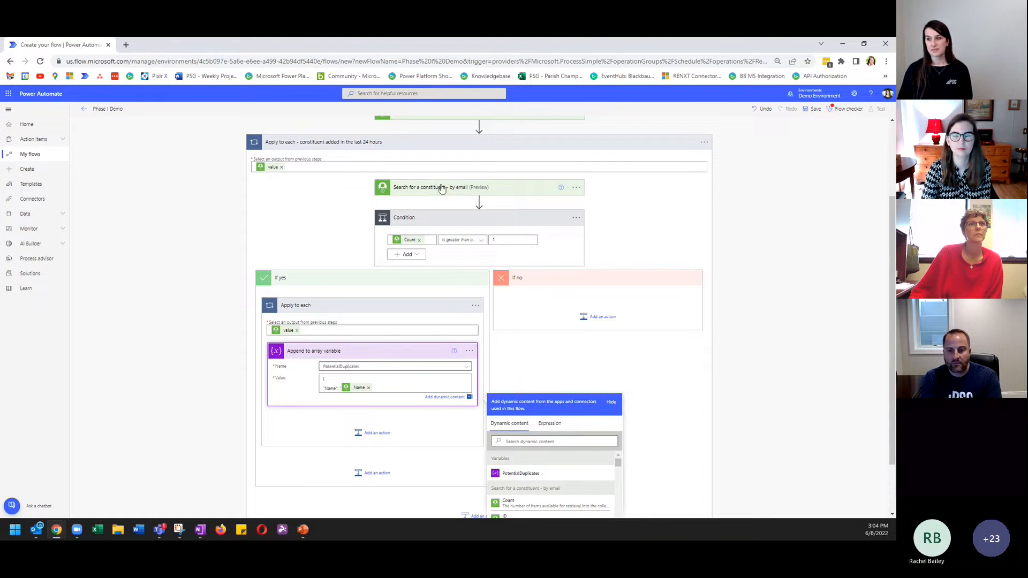
{"action": "left_click", "coordinate": [376, 389]}
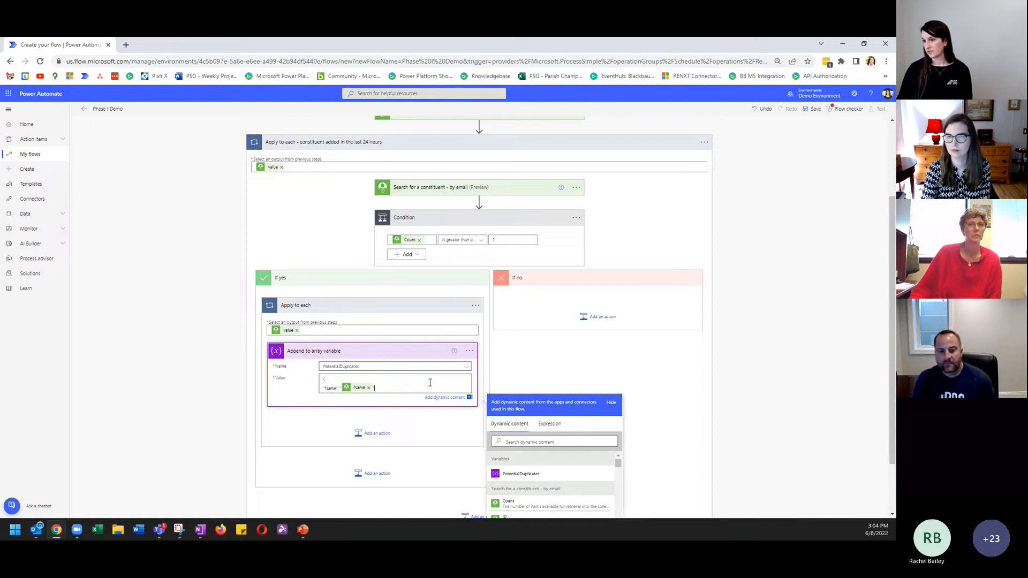
{"action": "type", "text": "\""}
{"action": "key", "text": "Return"}
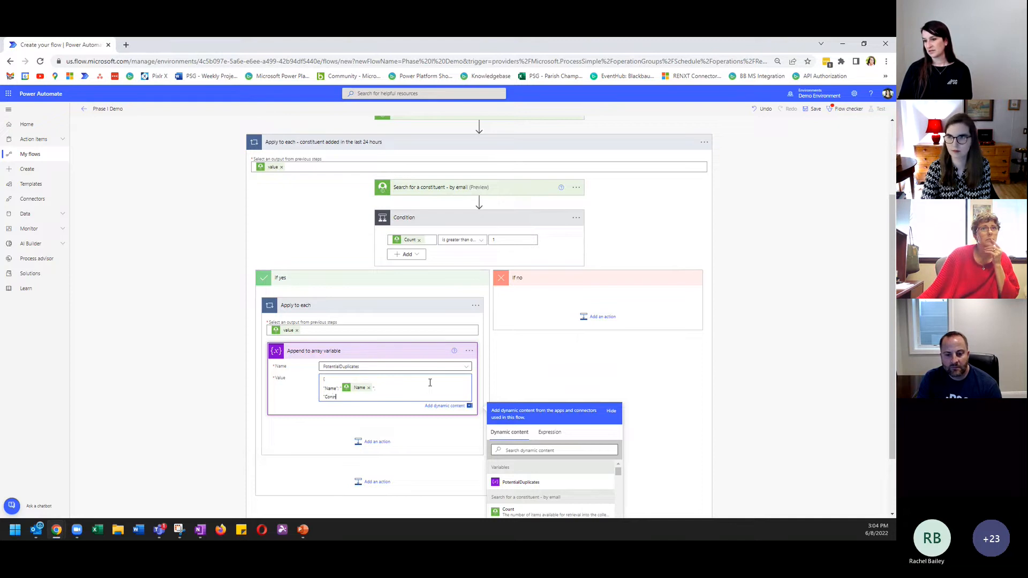
{"action": "type", "text": "\"Constituent ID\":"}
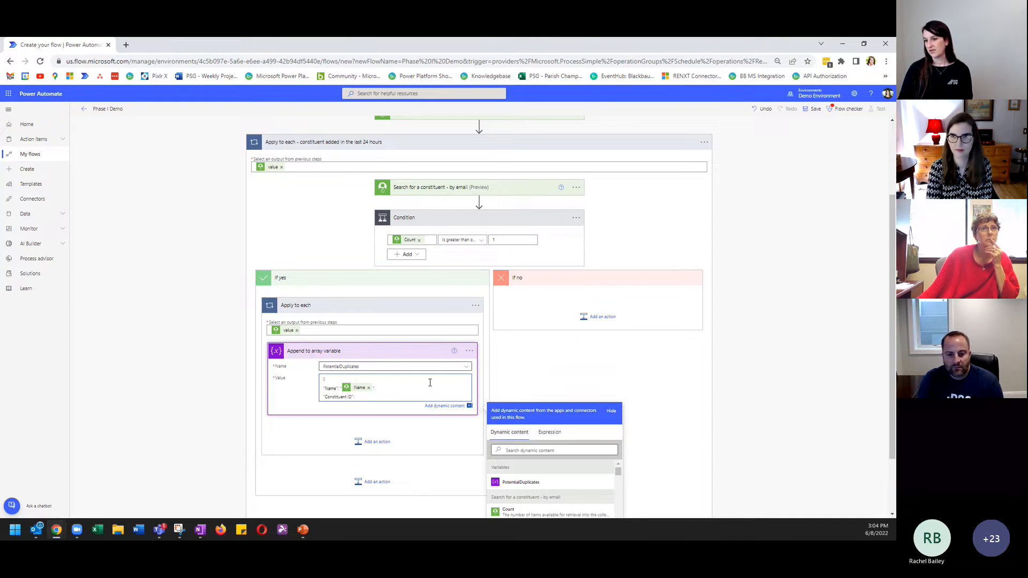
- Fill the "Constituent ID" entry with the email search's Lookup ID in quotes and close the value's bracket on a new line
{"action": "scroll", "coordinate": [664, 342], "scroll_direction": "down", "scroll_amount": 2}
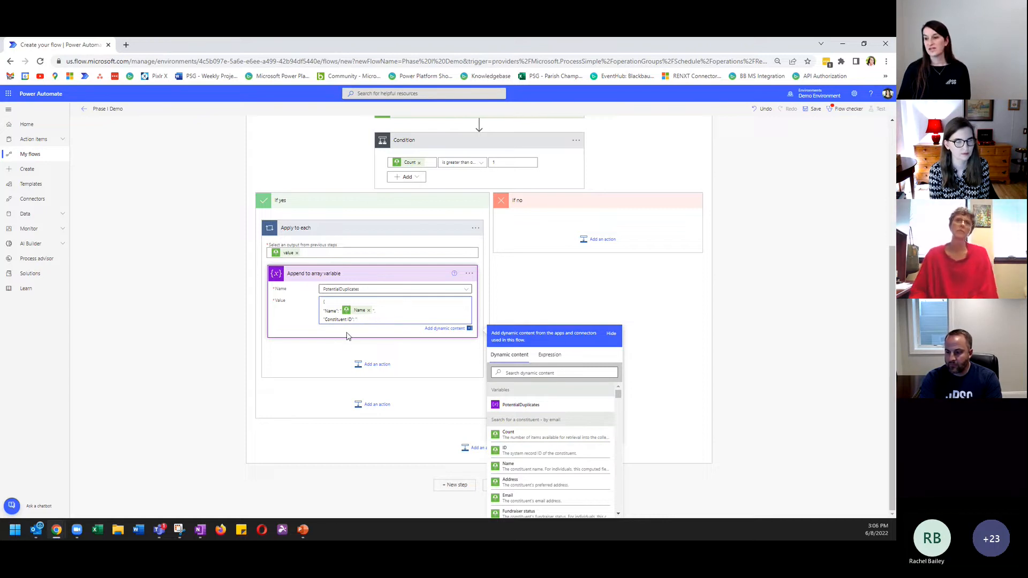
{"action": "left_click", "coordinate": [521, 373]}
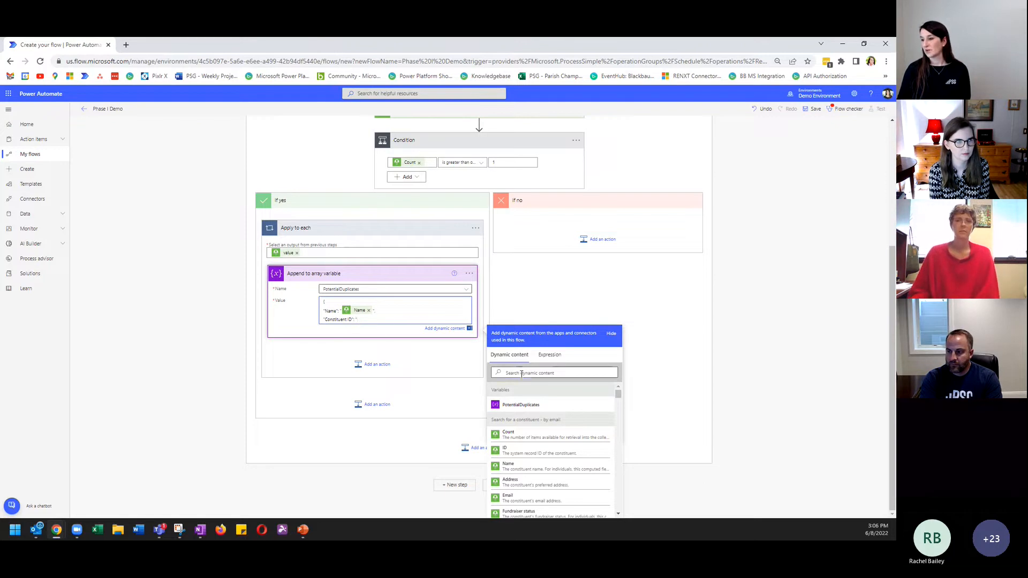
{"action": "type", "text": "look"}
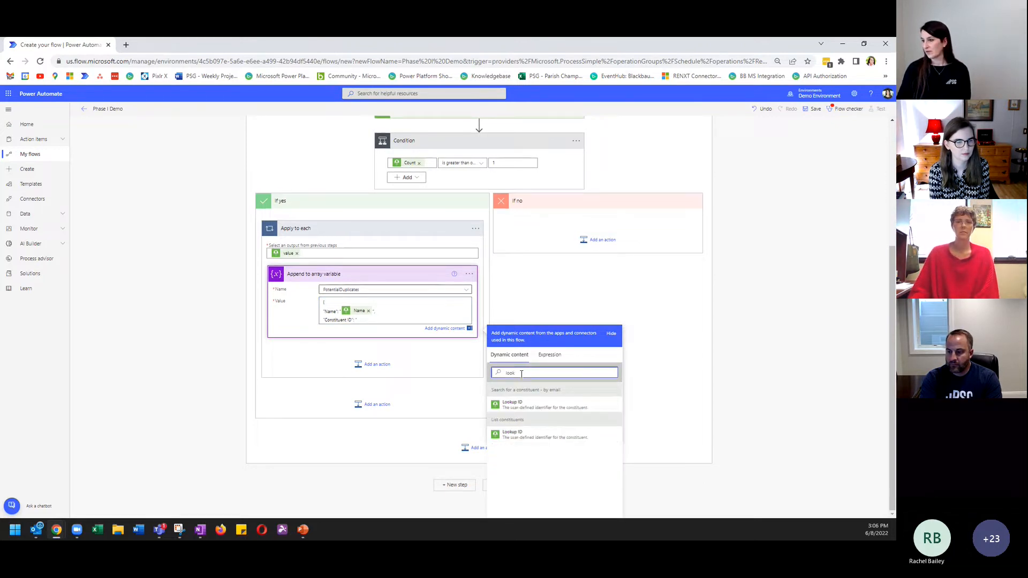
{"action": "left_click", "coordinate": [534, 403]}
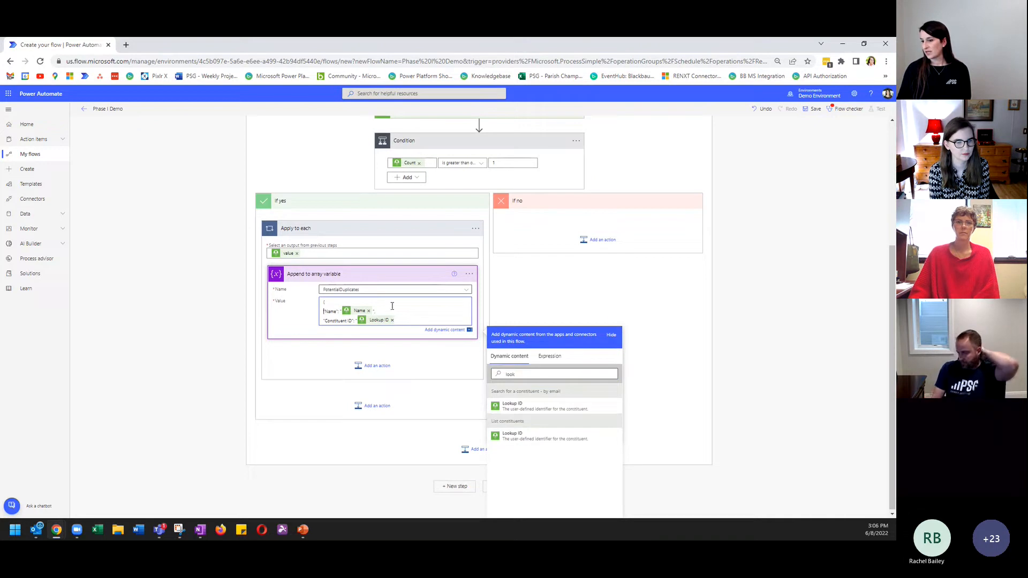
{"action": "type", "text": "\""}
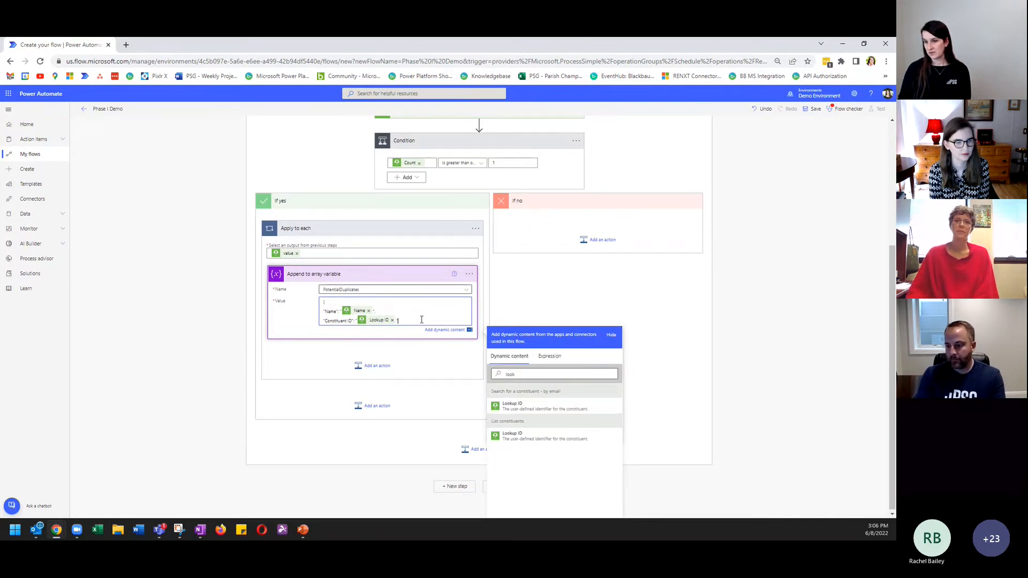
{"action": "key", "text": "Return"}
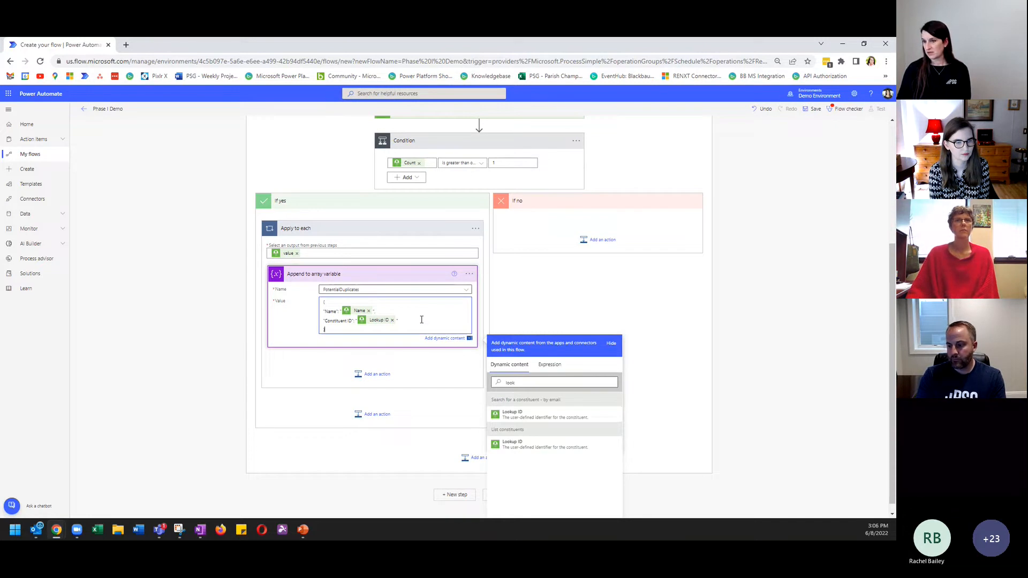
{"action": "left_click_drag", "start_coordinate": [335, 326], "coordinate": [311, 280]}
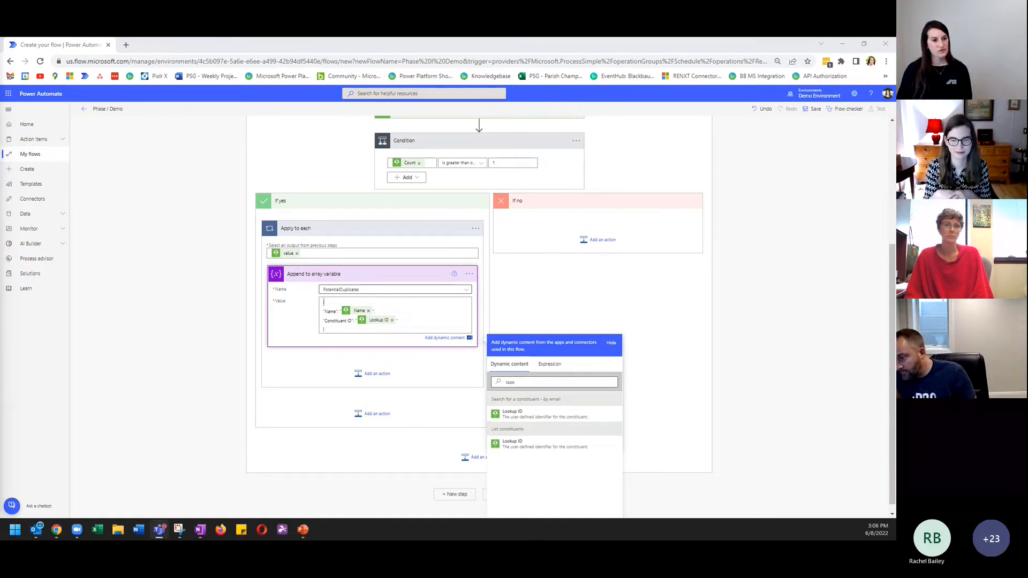
{"action": "left_click", "coordinate": [679, 344]}
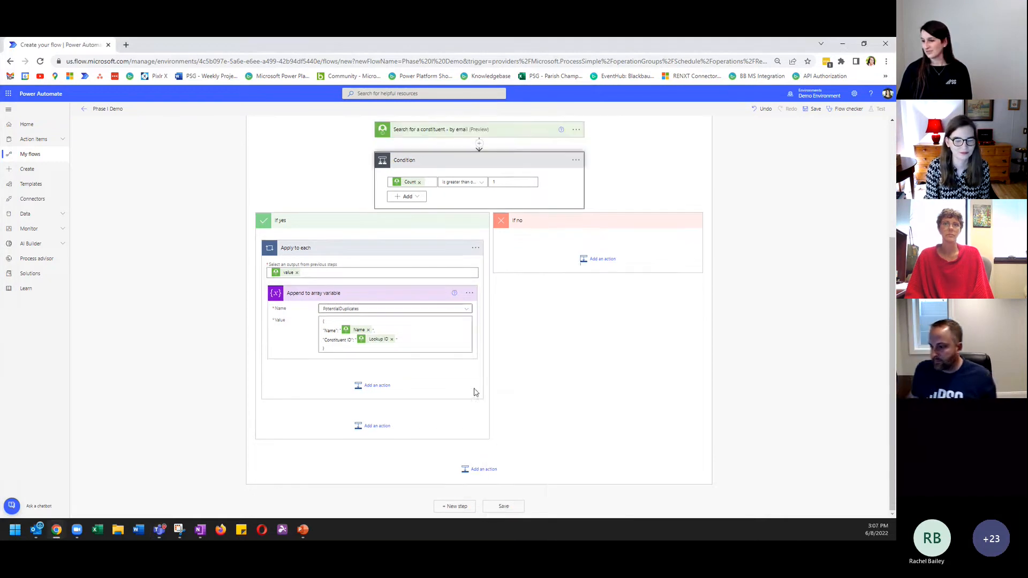
- Add a Create HTML table action below the condition in the outer loop, using the PotentialDuplicates variable as its From input
{"action": "left_click", "coordinate": [484, 470]}
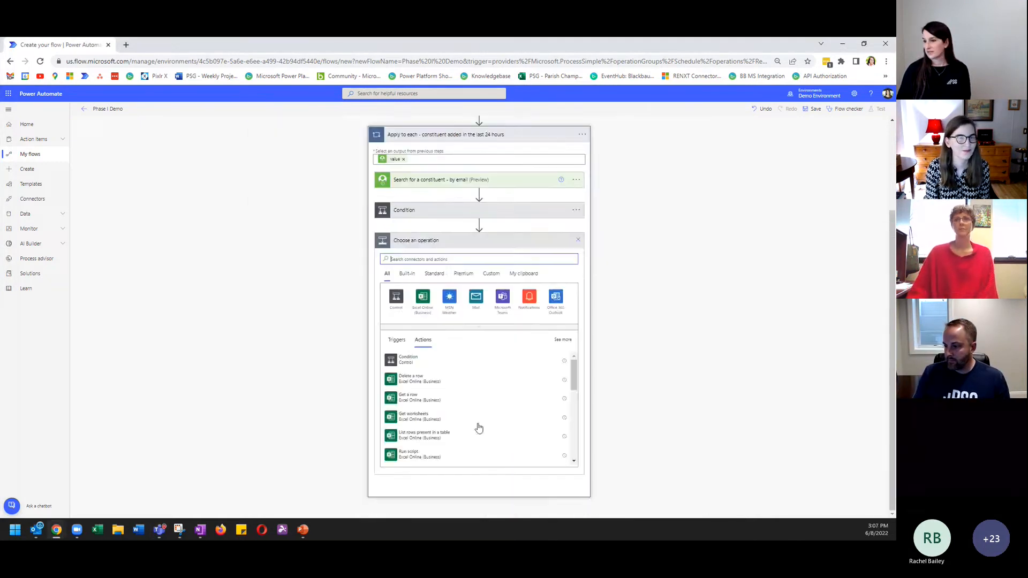
{"action": "type", "text": "cre"}
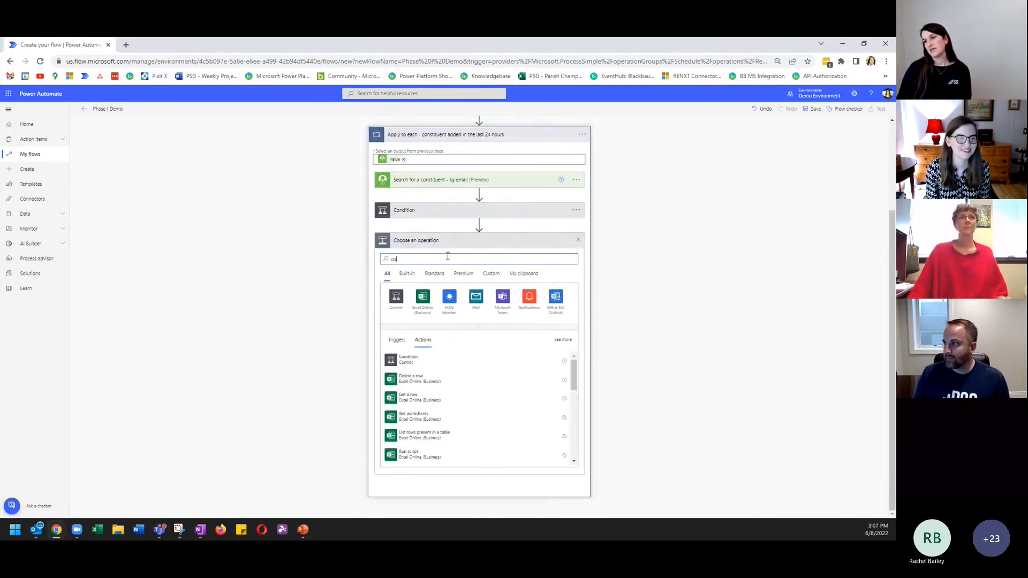
{"action": "type", "text": "ate an html"}
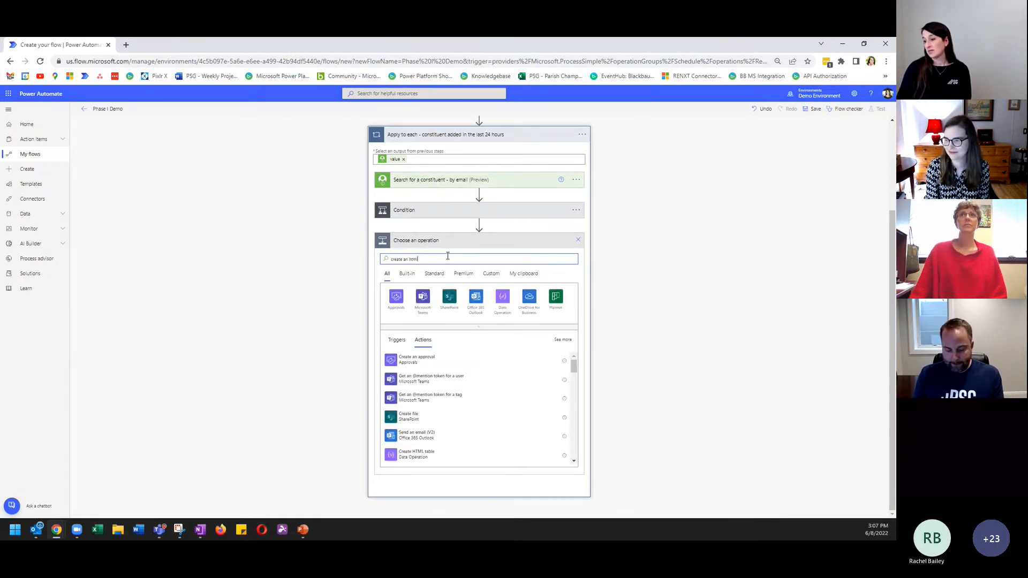
{"action": "left_click", "coordinate": [443, 452]}
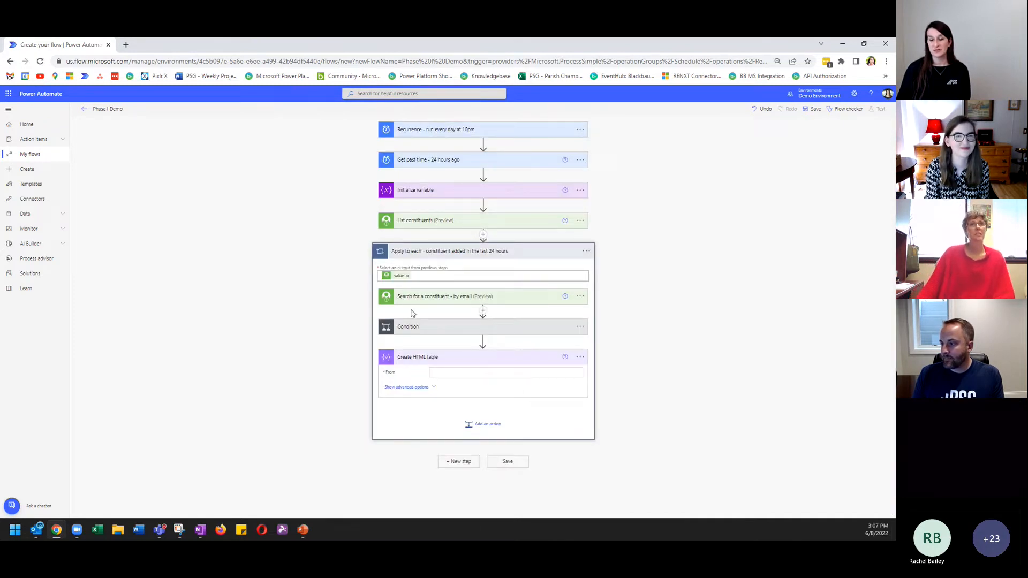
{"action": "left_click", "coordinate": [445, 372]}
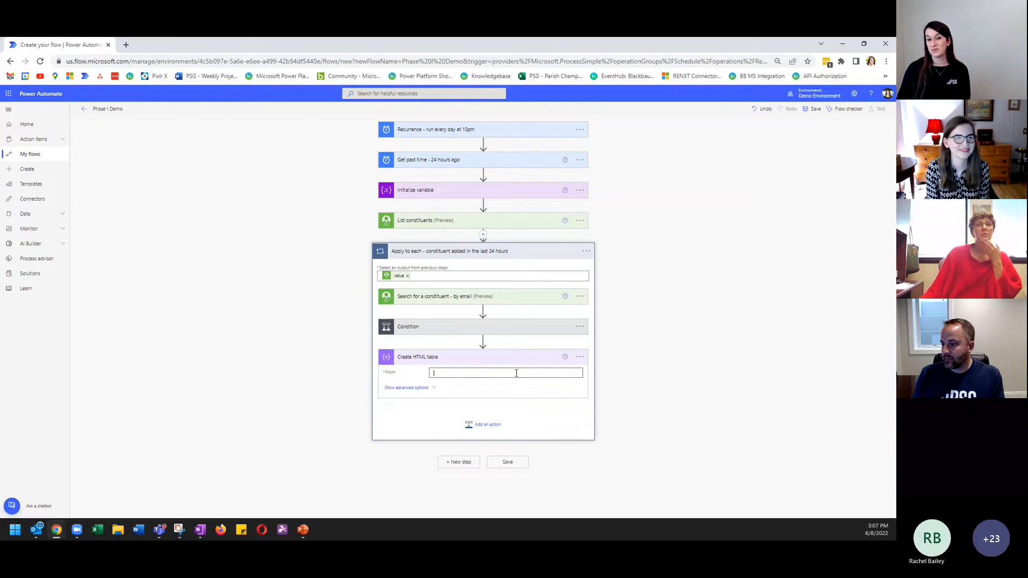
{"action": "left_click", "coordinate": [626, 461]}
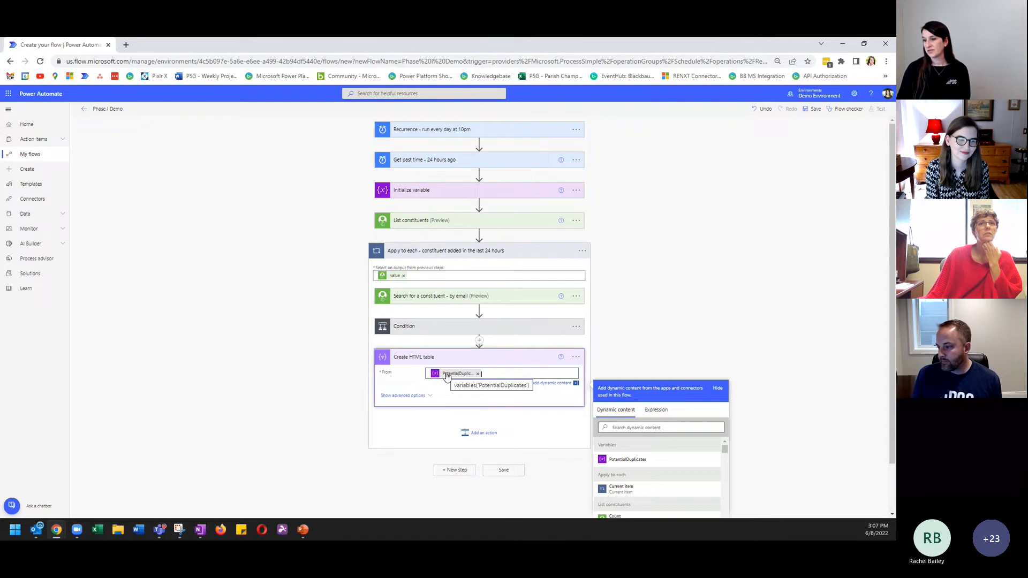
- Add an Office 365 Outlook Send an email (V2) action below Create HTML table in the outer loop
{"action": "left_click", "coordinate": [420, 327]}
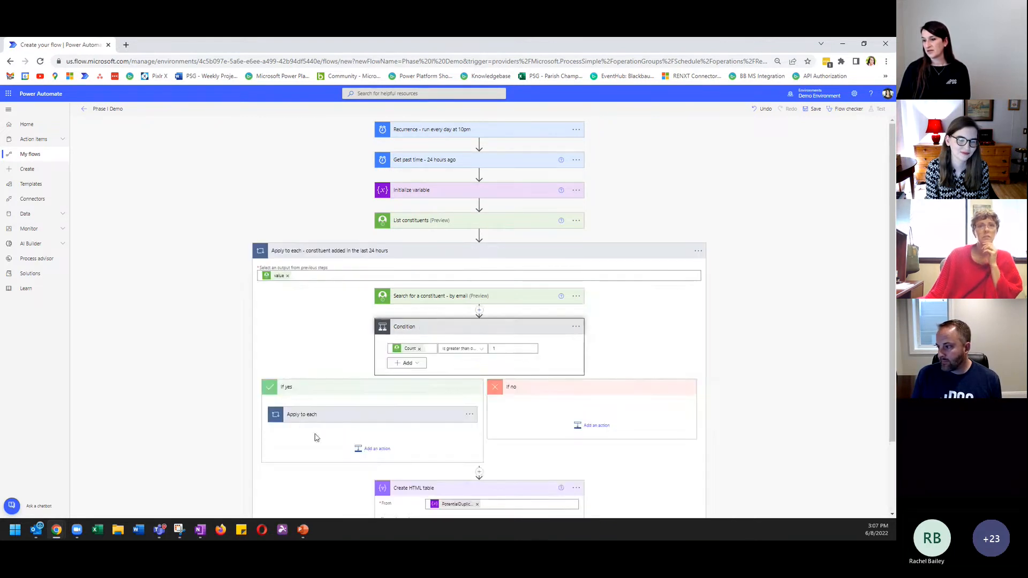
{"action": "scroll", "coordinate": [597, 480], "scroll_direction": "down", "scroll_amount": 3}
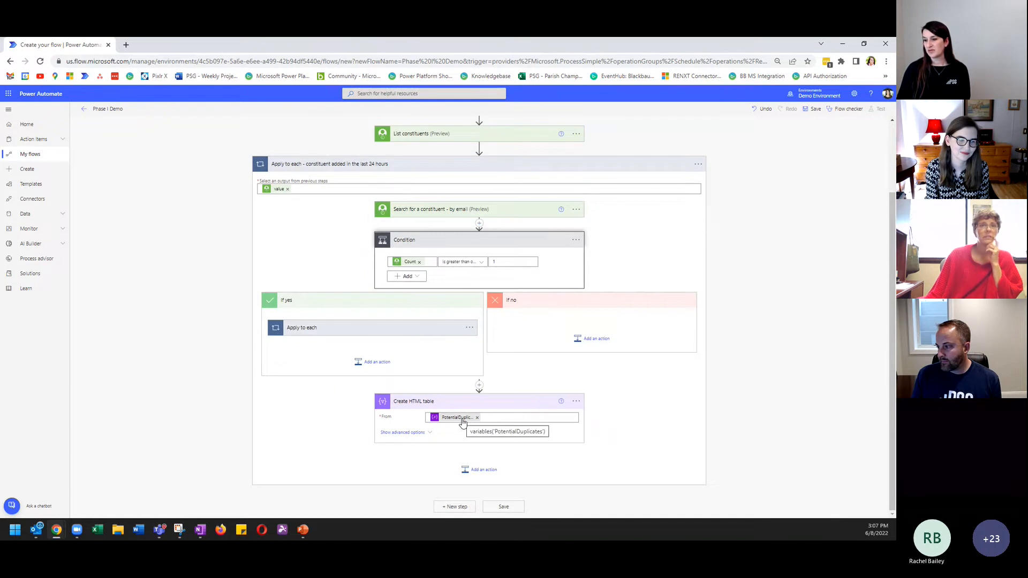
{"action": "left_click", "coordinate": [466, 470]}
{"action": "type", "text": "send an email"}
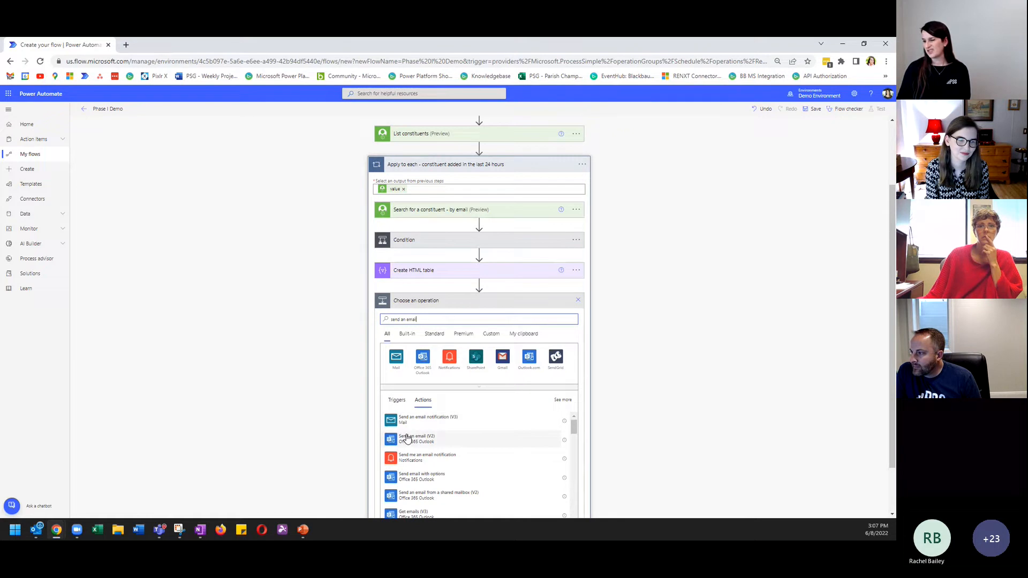
{"action": "left_click", "coordinate": [407, 438]}
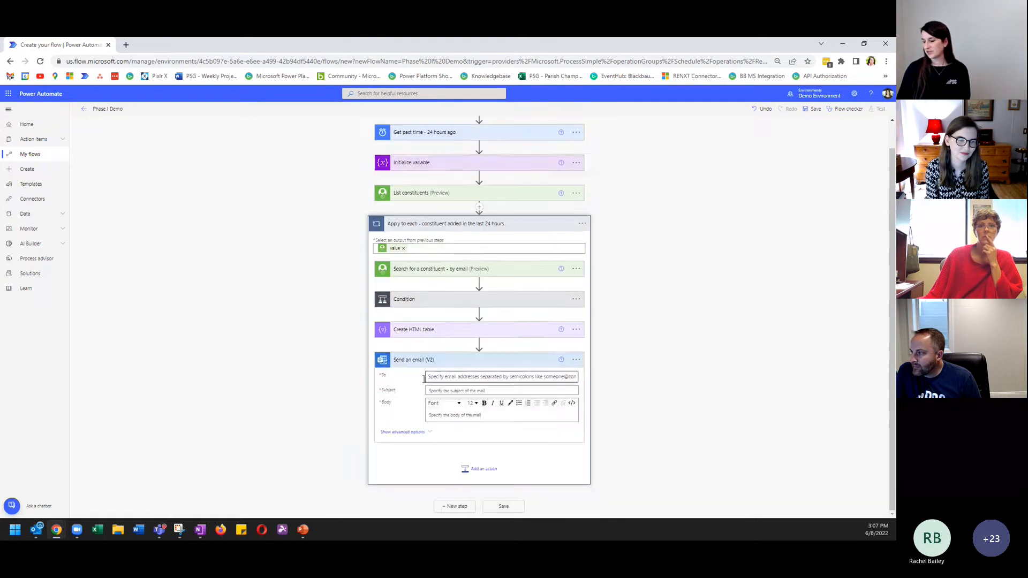
- Address the email to the suggested colleague by entering the recipient's name and set its subject to "Potential duplicate!!!!"
{"action": "left_click", "coordinate": [450, 378]}
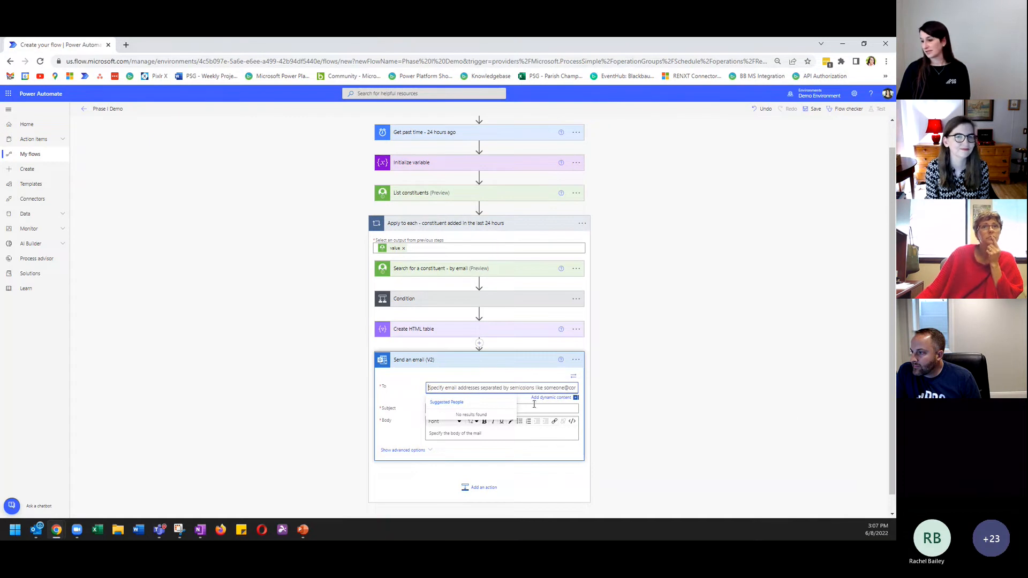
{"action": "type", "text": "stacy"}
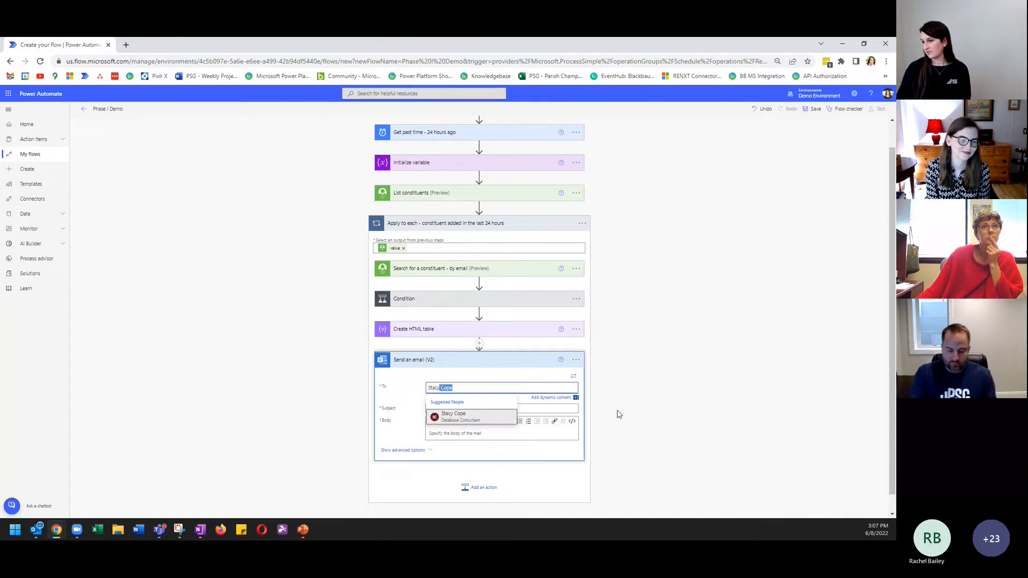
{"action": "left_click", "coordinate": [445, 416]}
{"action": "left_click", "coordinate": [443, 408]}
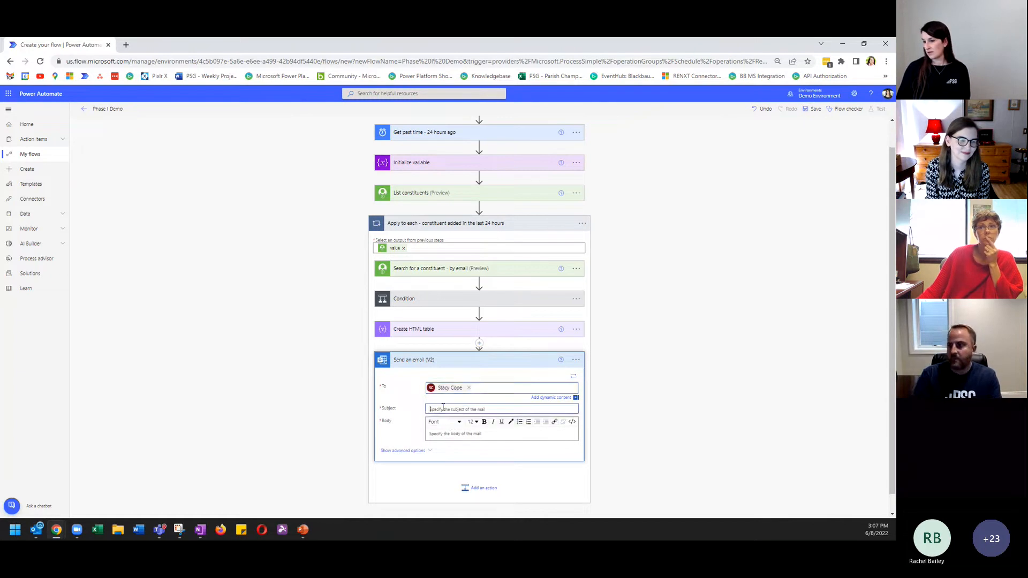
{"action": "type", "text": "Potential duplicate!!!!"}
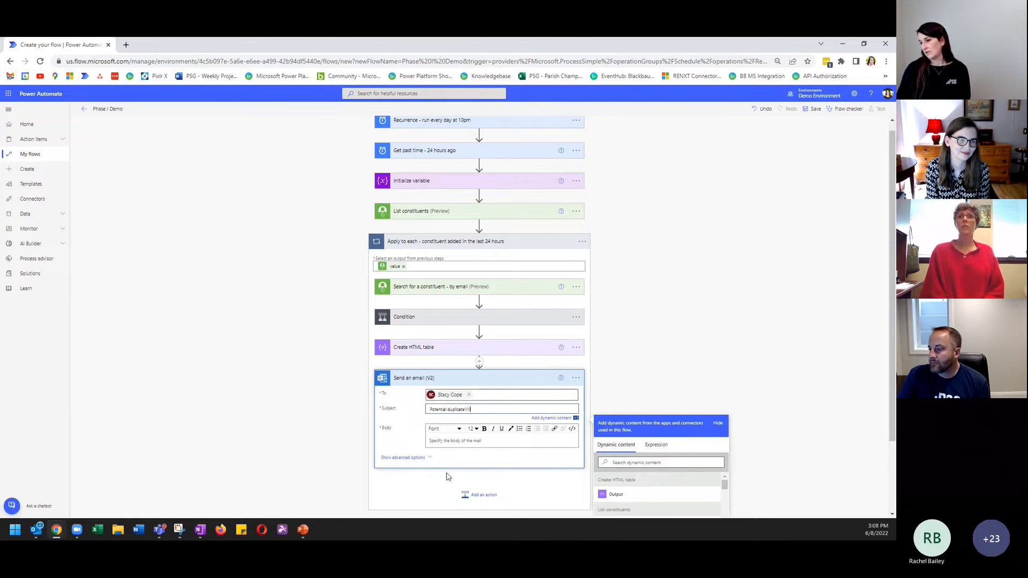
- Insert the Create HTML table Output as the email's body and save the flow
{"action": "left_click", "coordinate": [453, 440]}
{"action": "scroll", "coordinate": [665, 418], "scroll_direction": "down", "scroll_amount": 2}
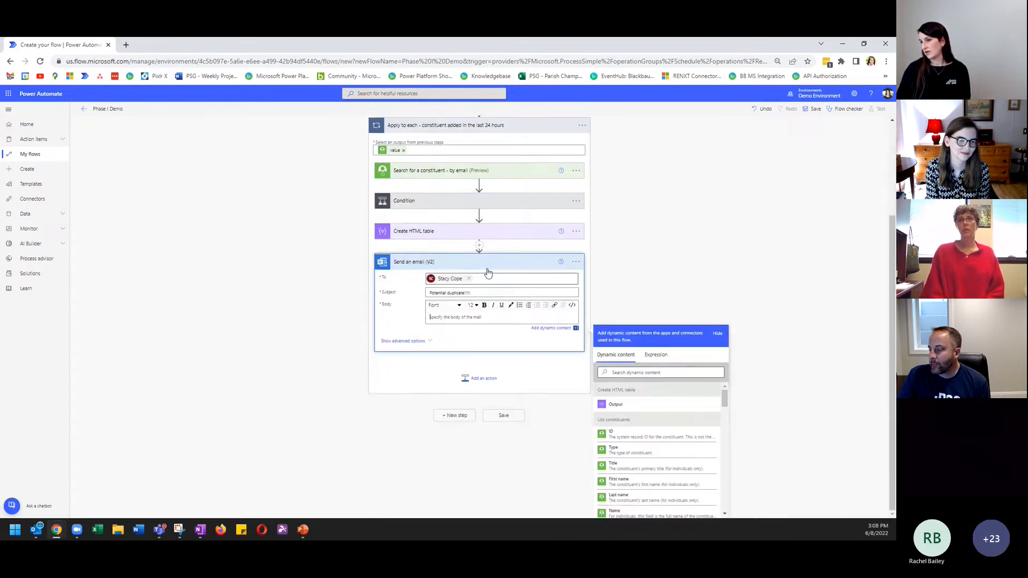
{"action": "left_click", "coordinate": [626, 403]}
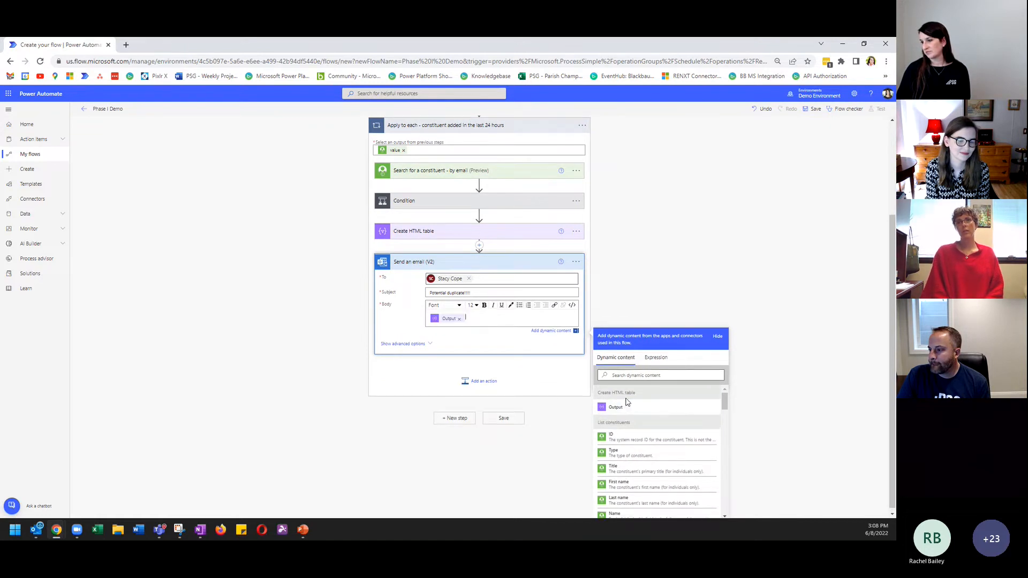
{"action": "left_click", "coordinate": [505, 418]}
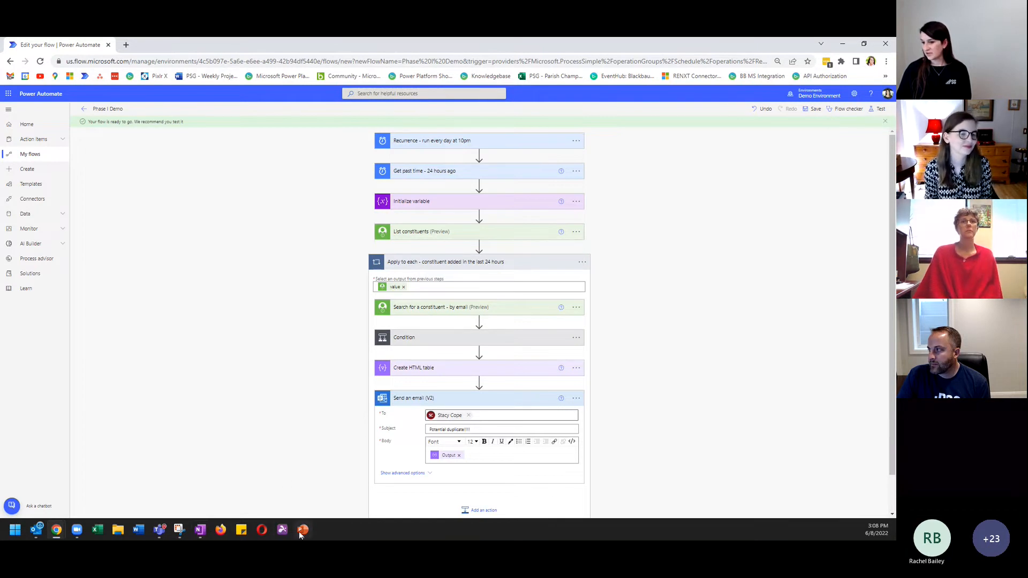
- Switch to the "PSG - DevCon Session #2" PowerPoint deck and present from the Phase I Plan slide, advancing to "Example – Phase I Troubleshooting"
{"action": "mouse_move", "coordinate": [300, 534]}
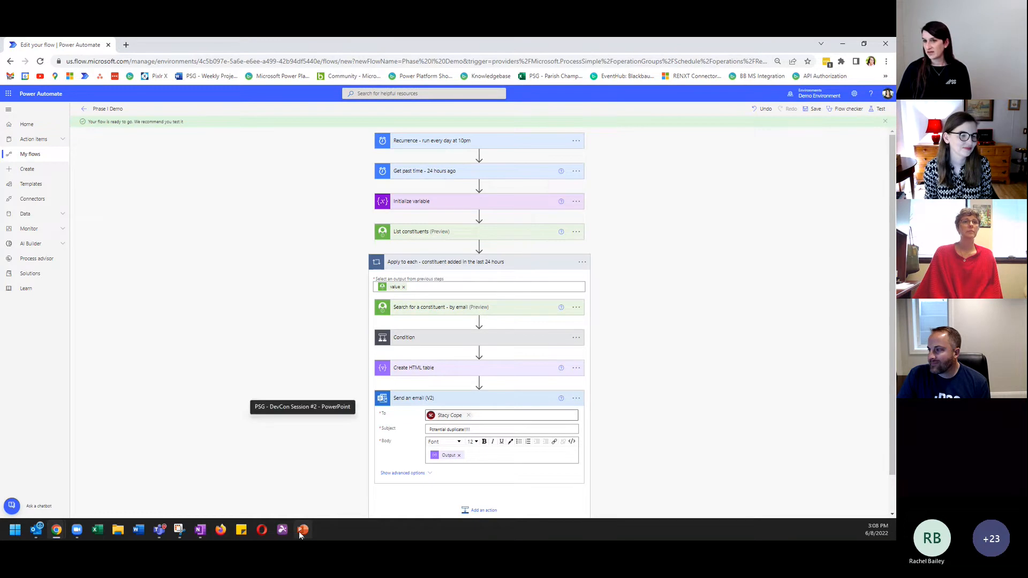
{"action": "left_click", "coordinate": [302, 530]}
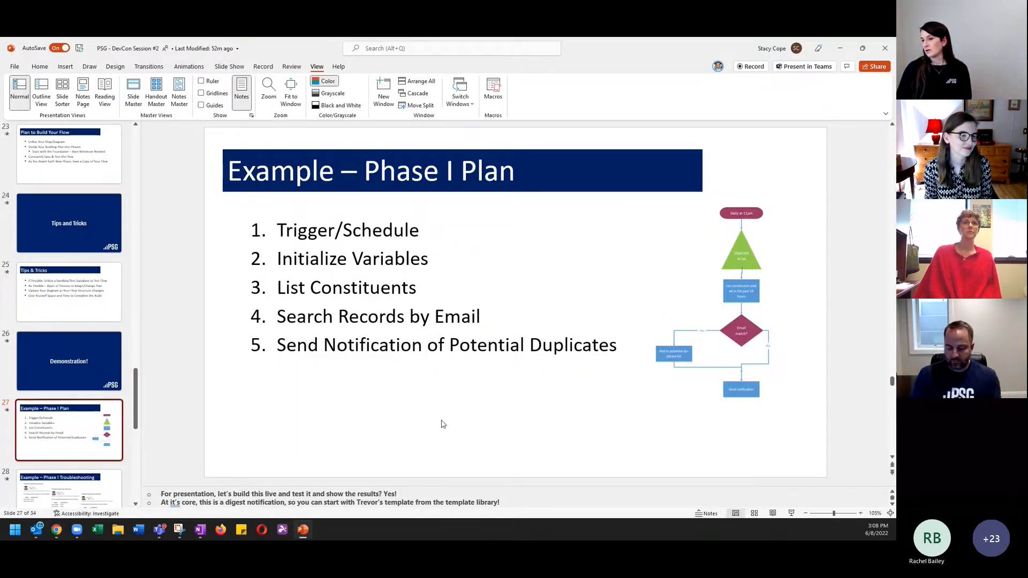
{"action": "key", "text": "shift+F5"}
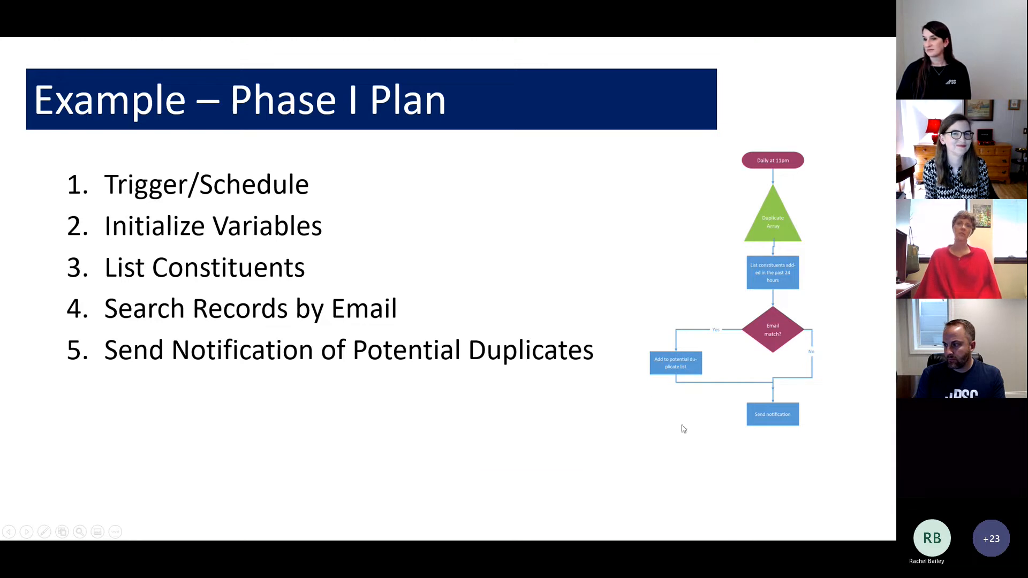
{"action": "left_click", "coordinate": [449, 258]}
{"action": "left_click", "coordinate": [449, 258]}
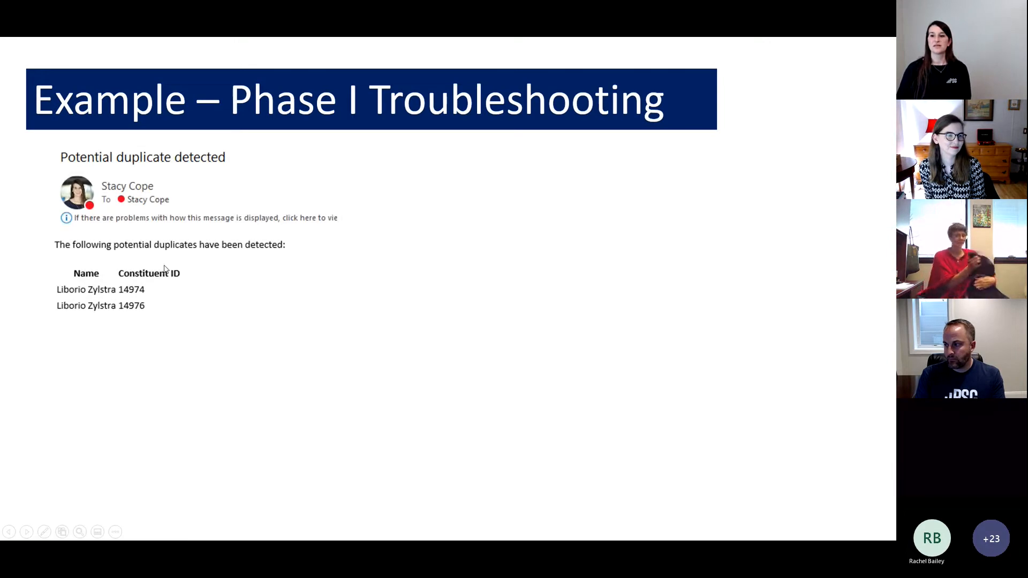